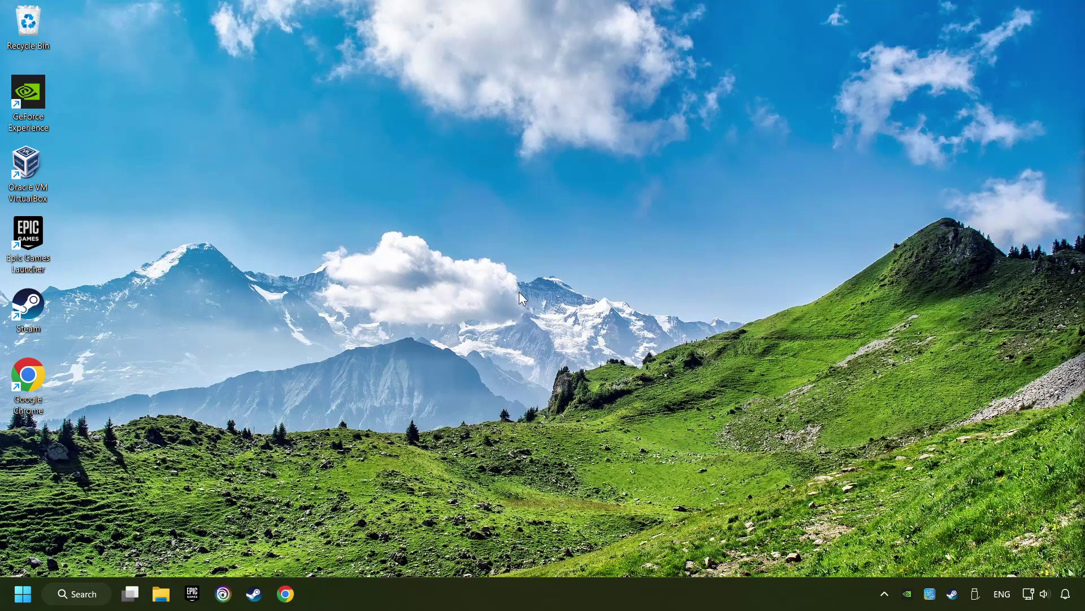
Step: Open Device Manager from search, expand Display adapters and select the NVIDIA GeForce GTX 1050 Ti
click(82, 593)
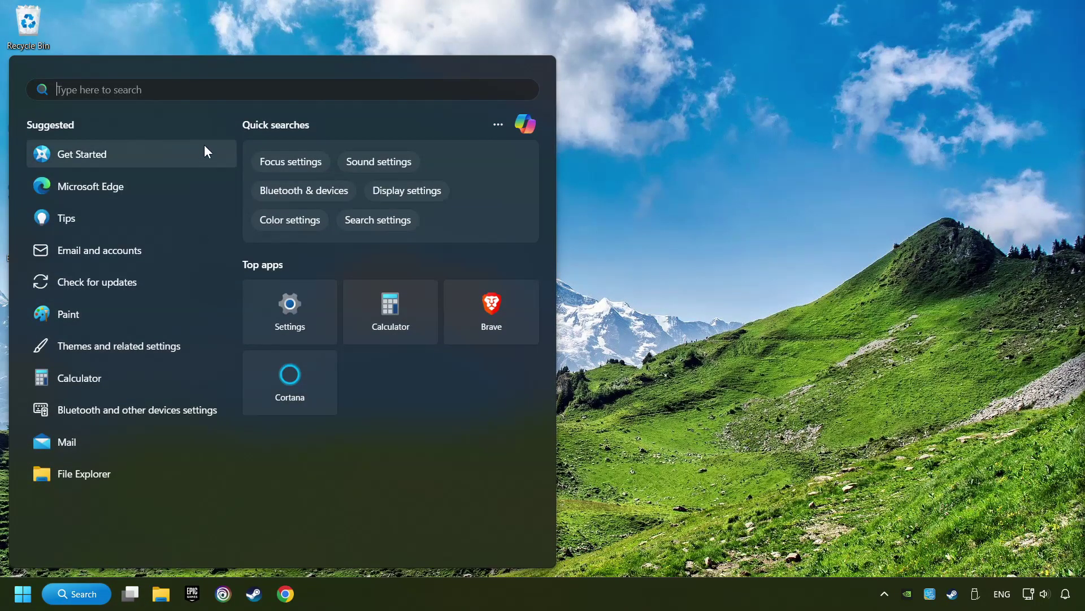
text(device manager)
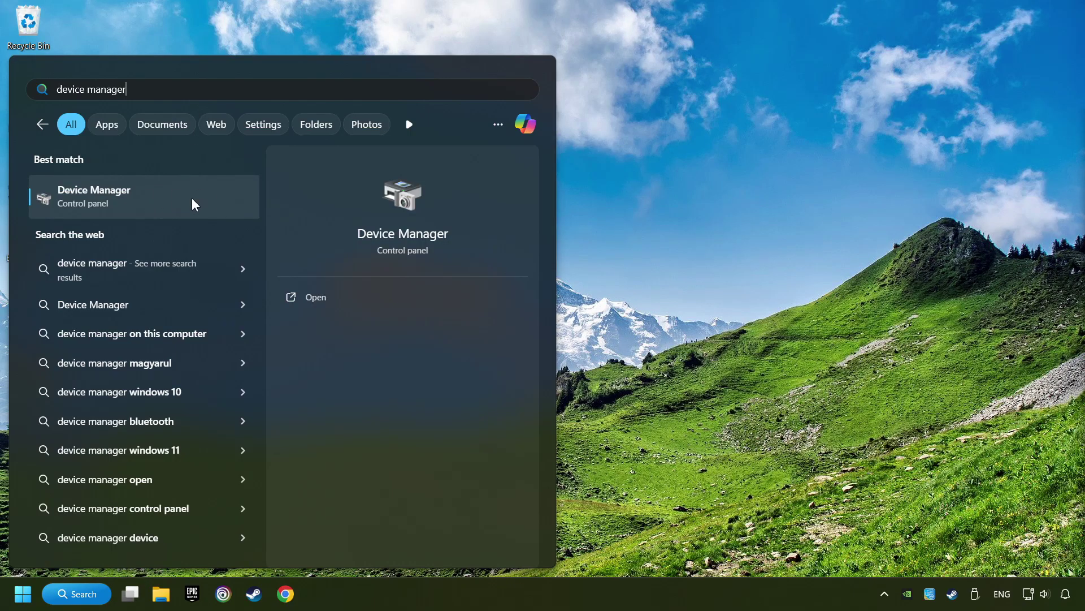
click(225, 198)
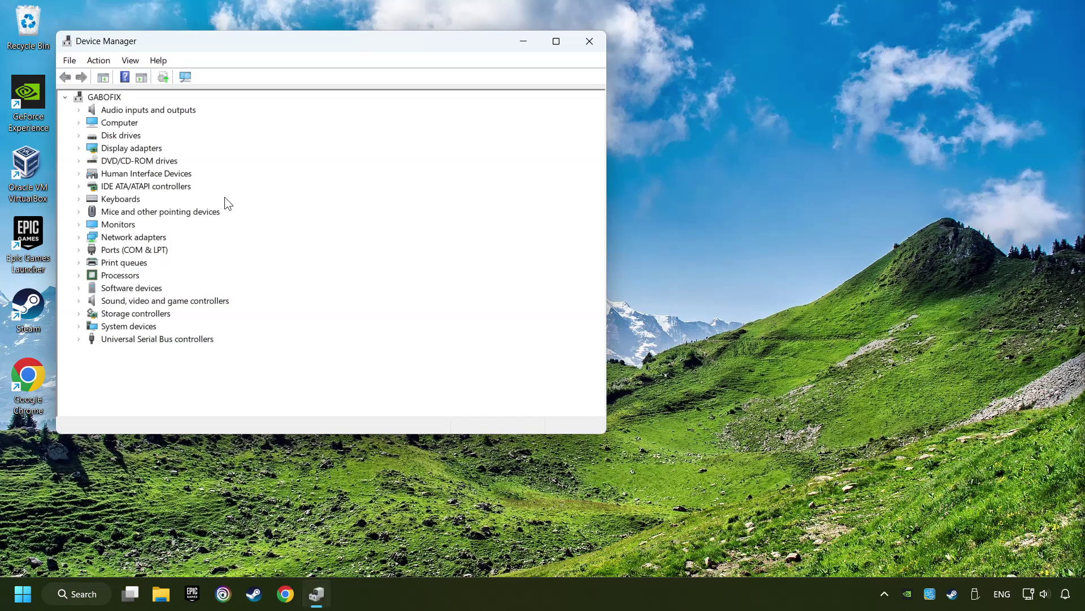
drag(304, 45, 480, 111)
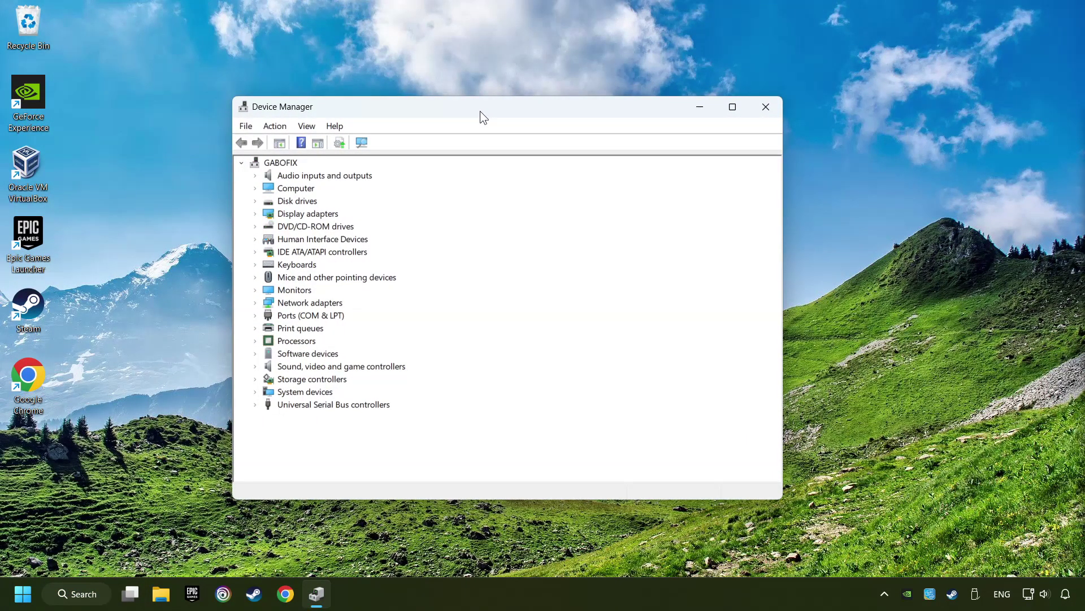
click(272, 216)
click(256, 215)
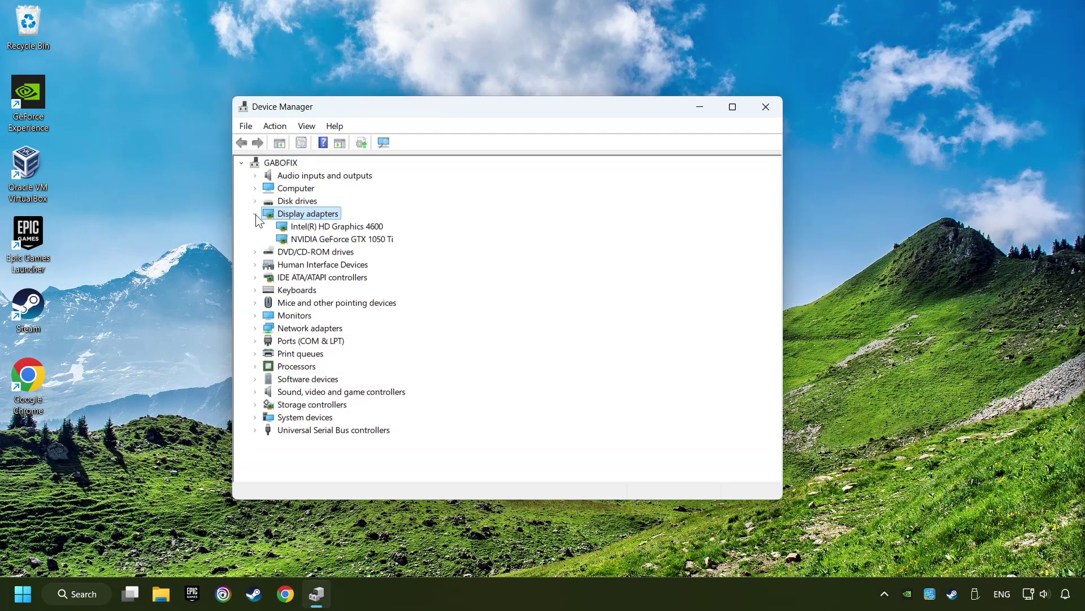
click(281, 241)
Step: Search automatically for a newer GTX 1050 Ti driver; Windows reports the best driver is already installed
right_click(338, 238)
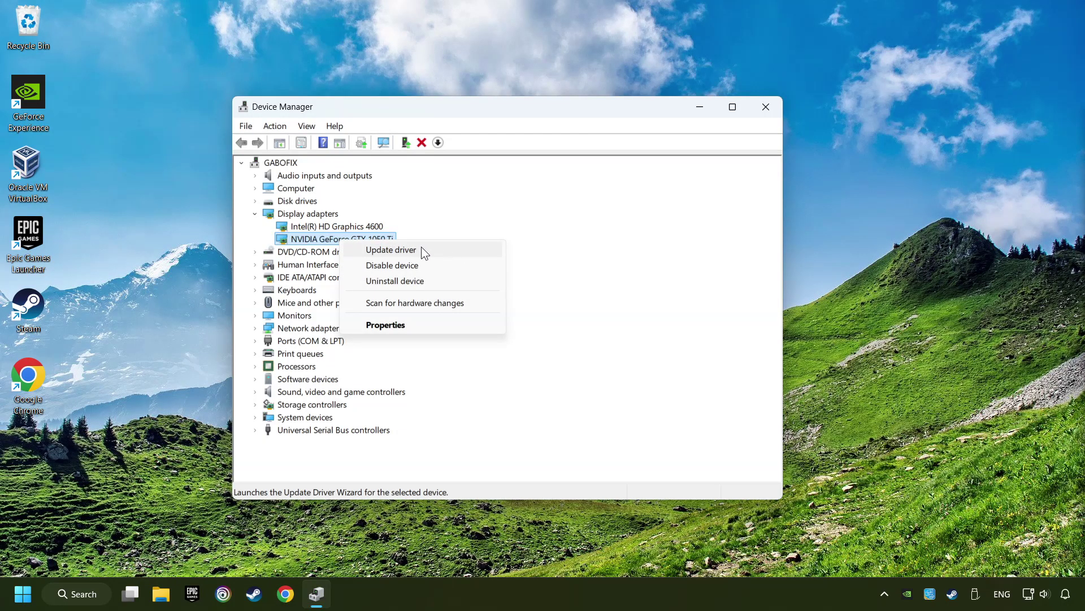
click(435, 250)
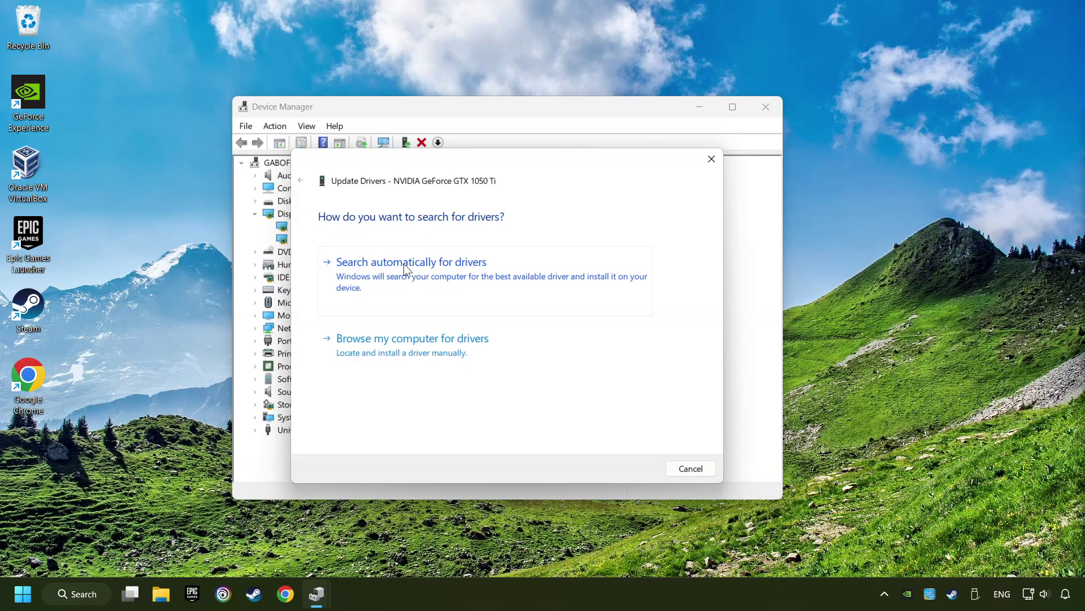
click(424, 270)
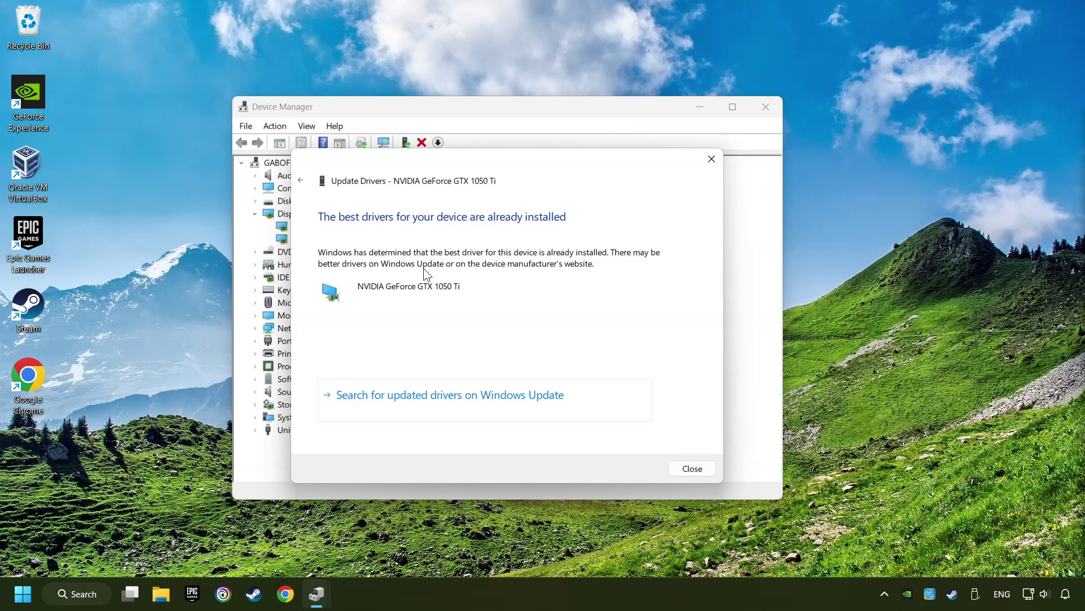
click(700, 469)
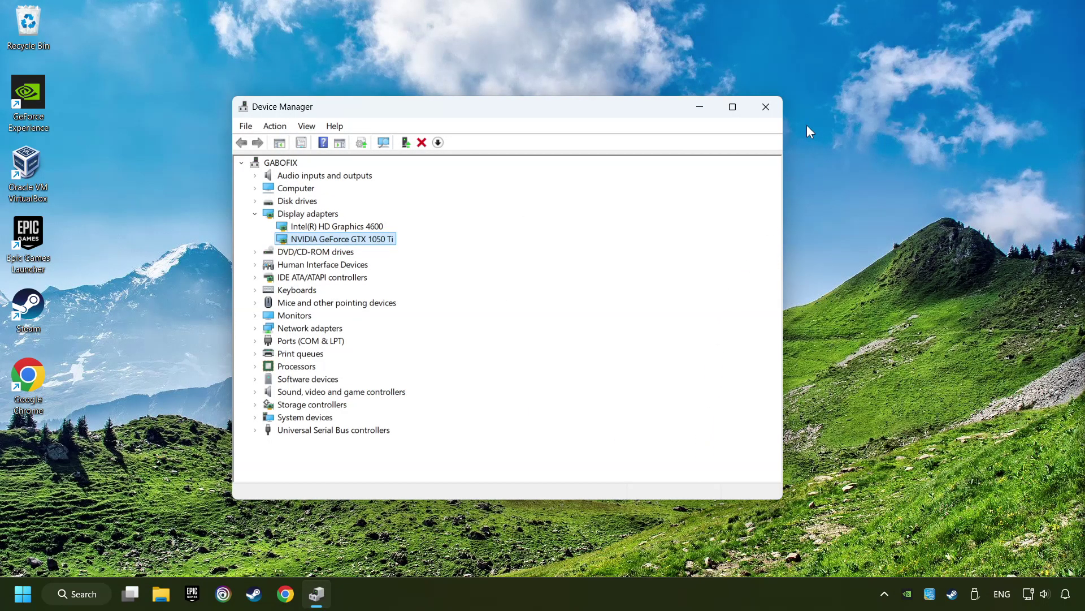
Step: Close Device Manager and search Chrome for 'nvidia geforce driver download'
click(767, 107)
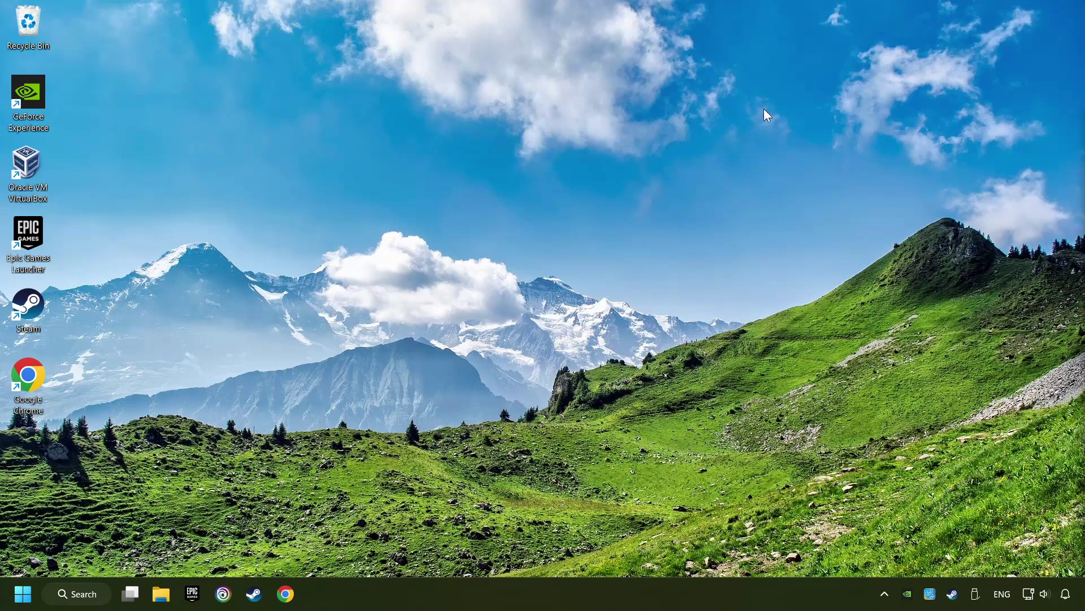
click(285, 593)
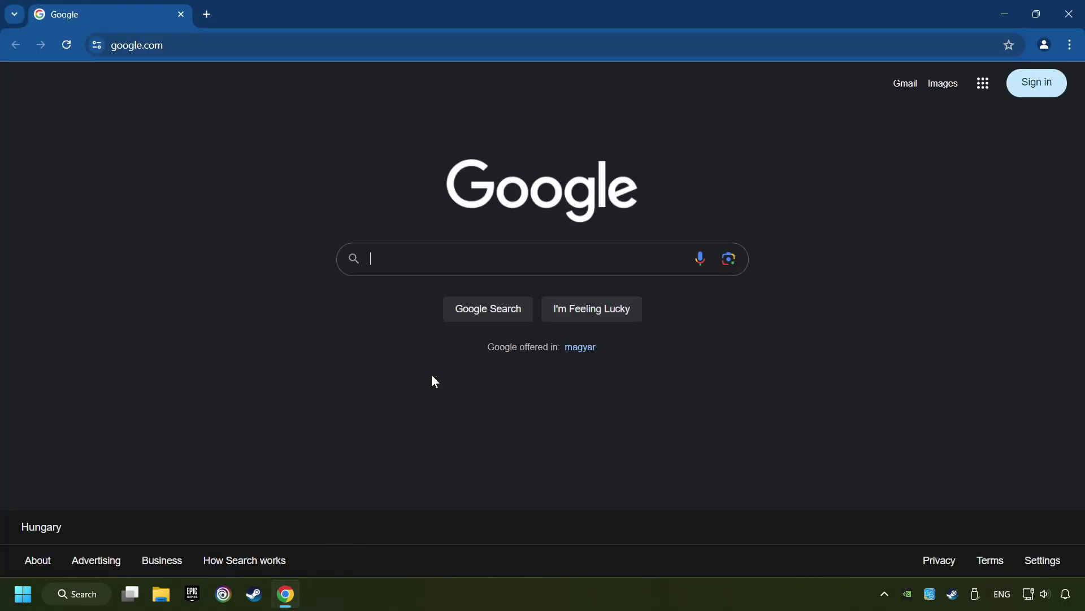
text(n)
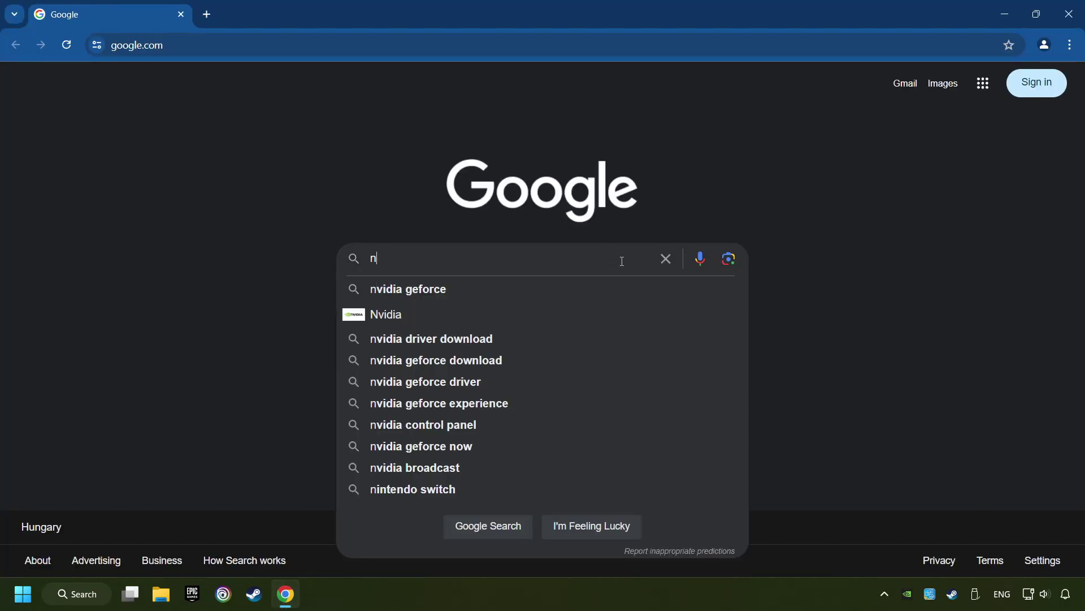
text(vidia gefo)
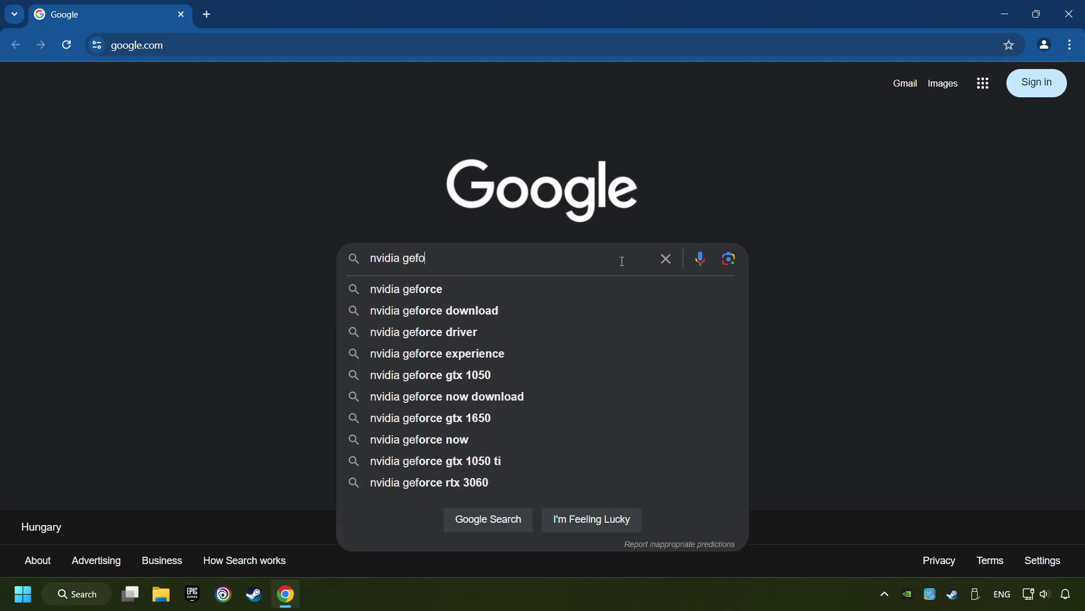
text(rce driver d)
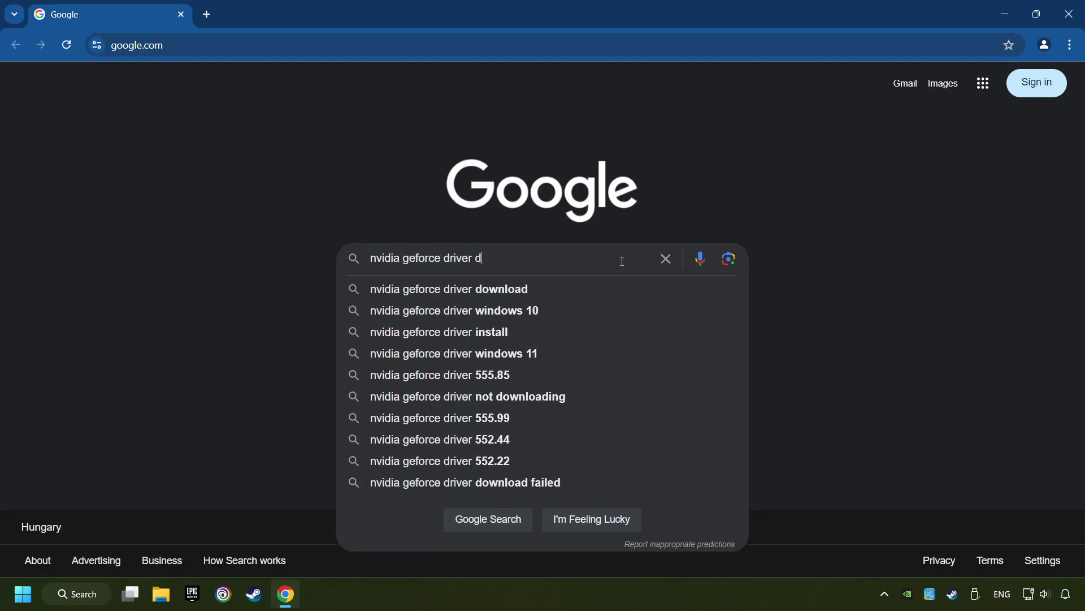
text(ownload)
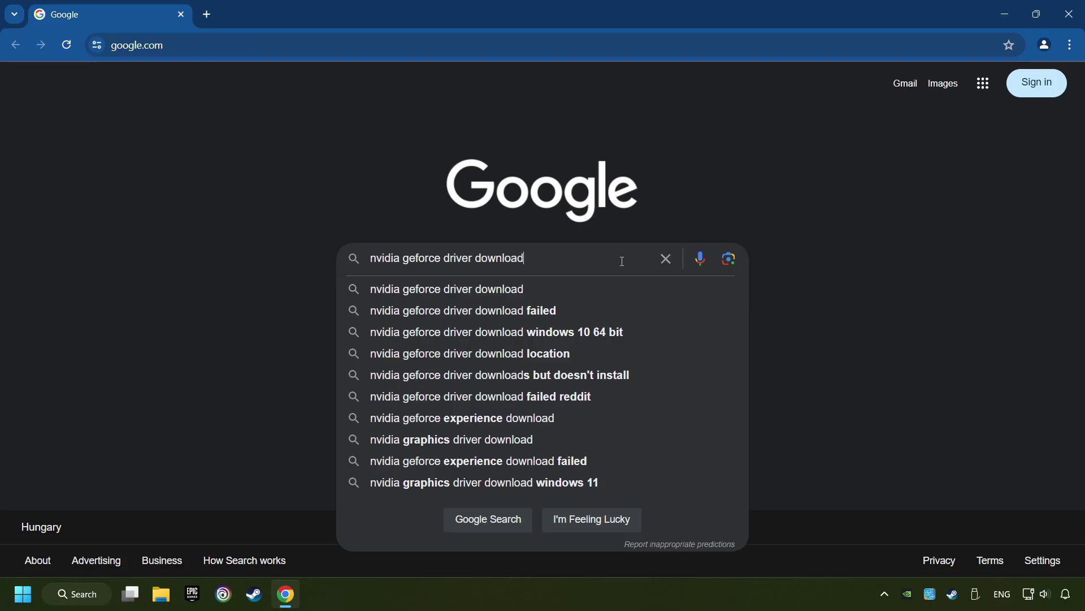
key(Return)
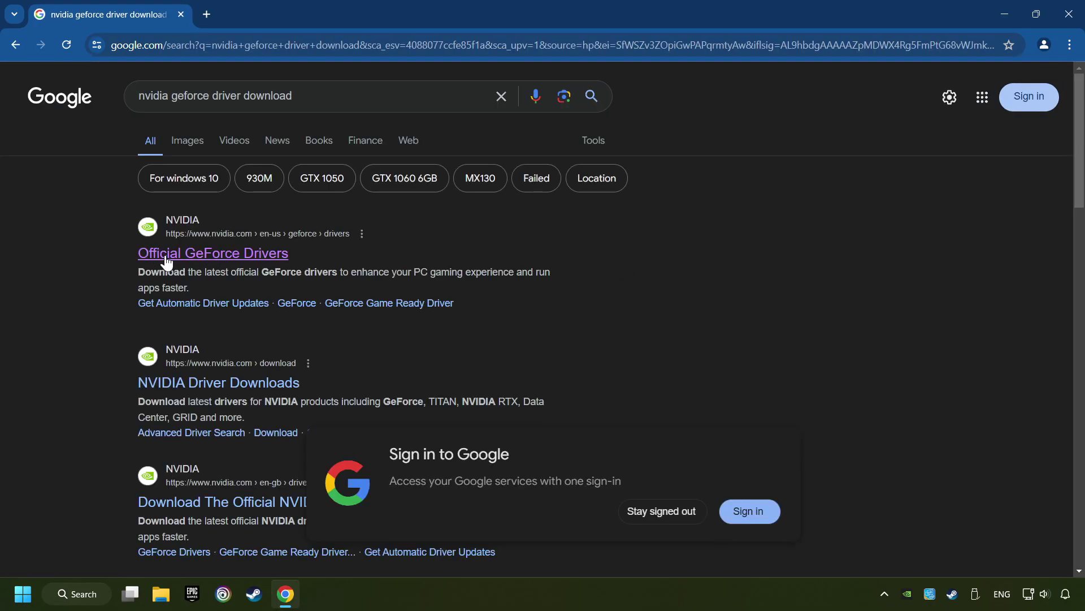
Step: Download the GeForce Experience installer from the Official GeForce Drivers page and run it
click(209, 253)
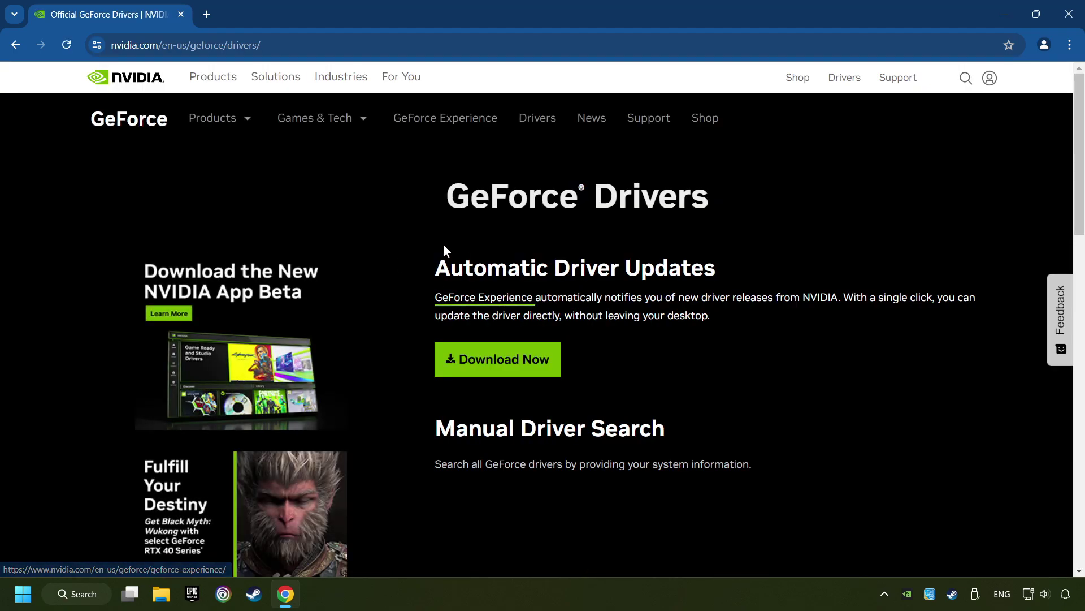
click(513, 370)
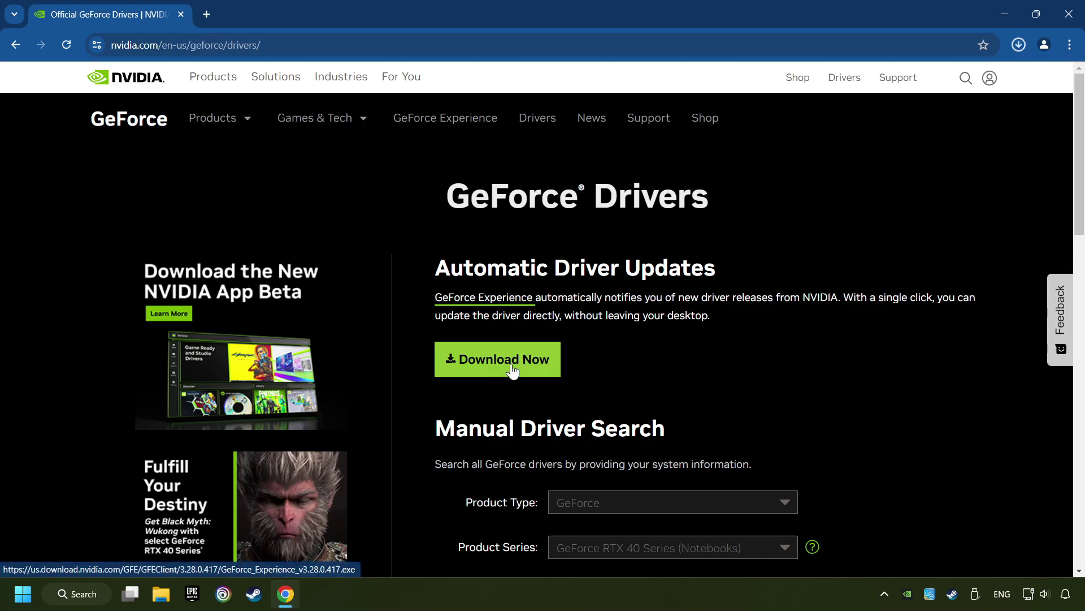
click(1019, 45)
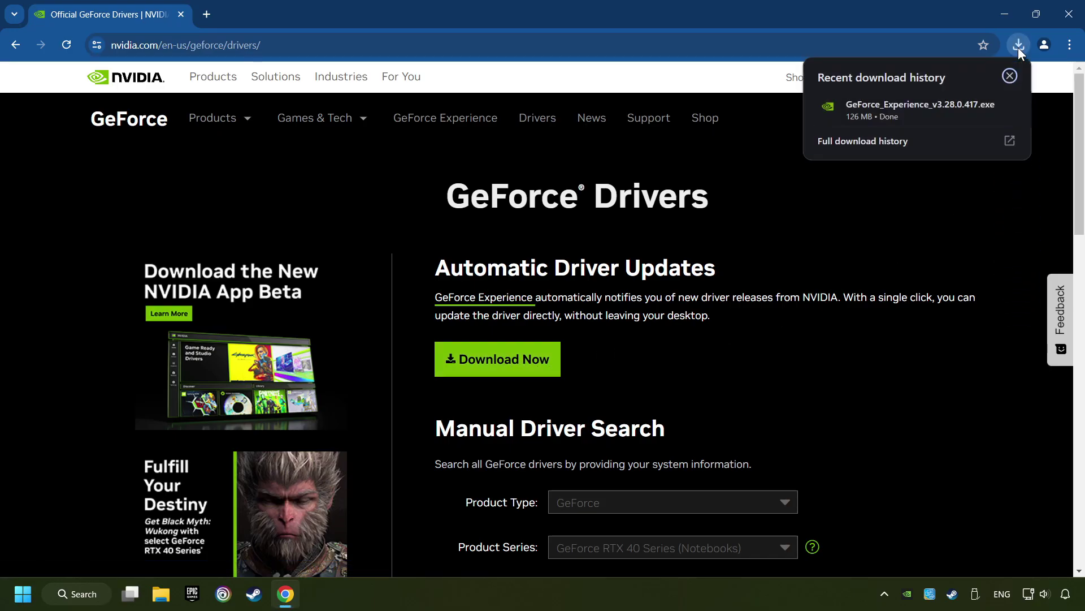
click(931, 110)
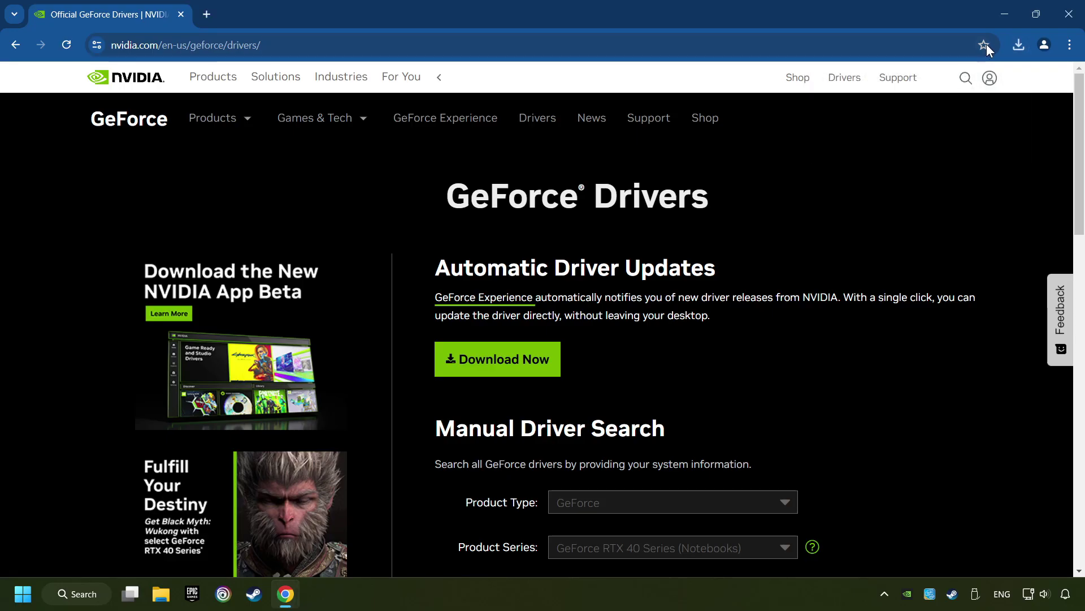
Step: Close Chrome and agree to install GeForce Experience 3.28.0.417
click(1069, 14)
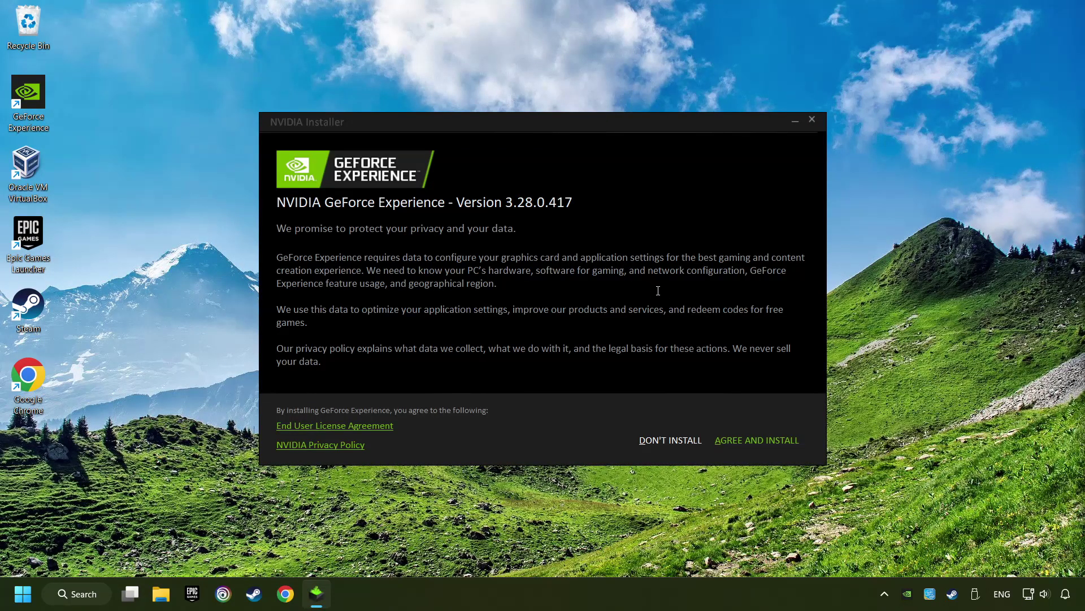
click(794, 451)
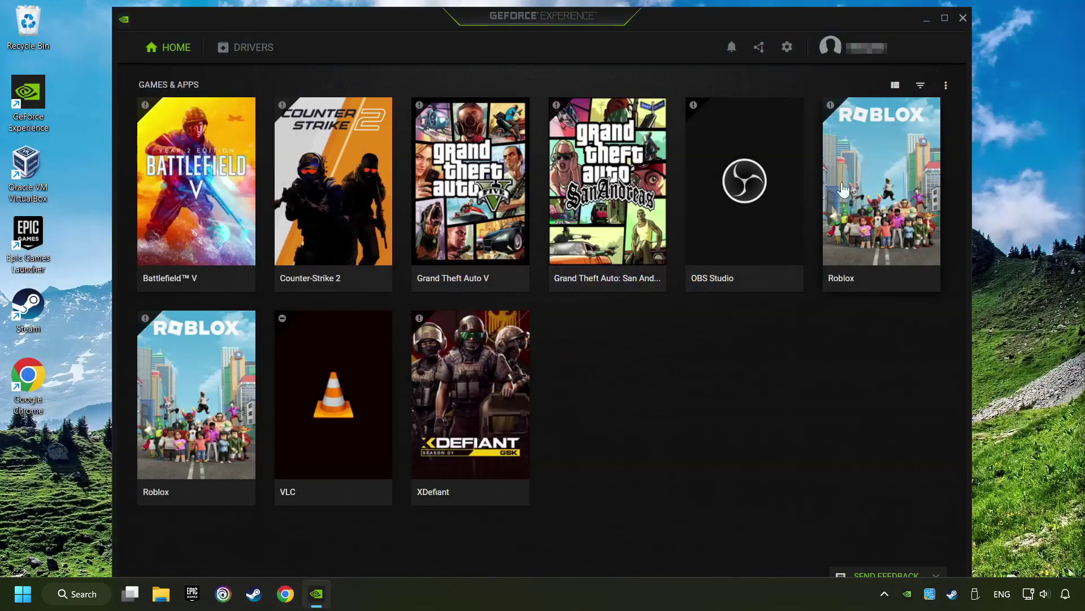
Step: Check drivers in GeForce Experience, confirming Game Ready Driver 556.12 is current, then close the app
click(251, 51)
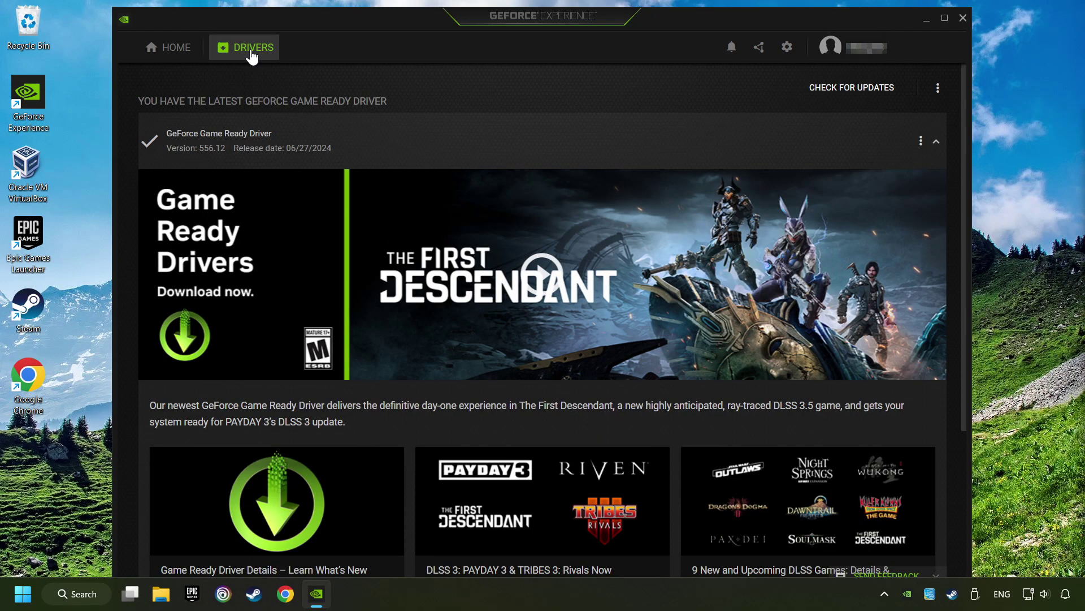
click(858, 93)
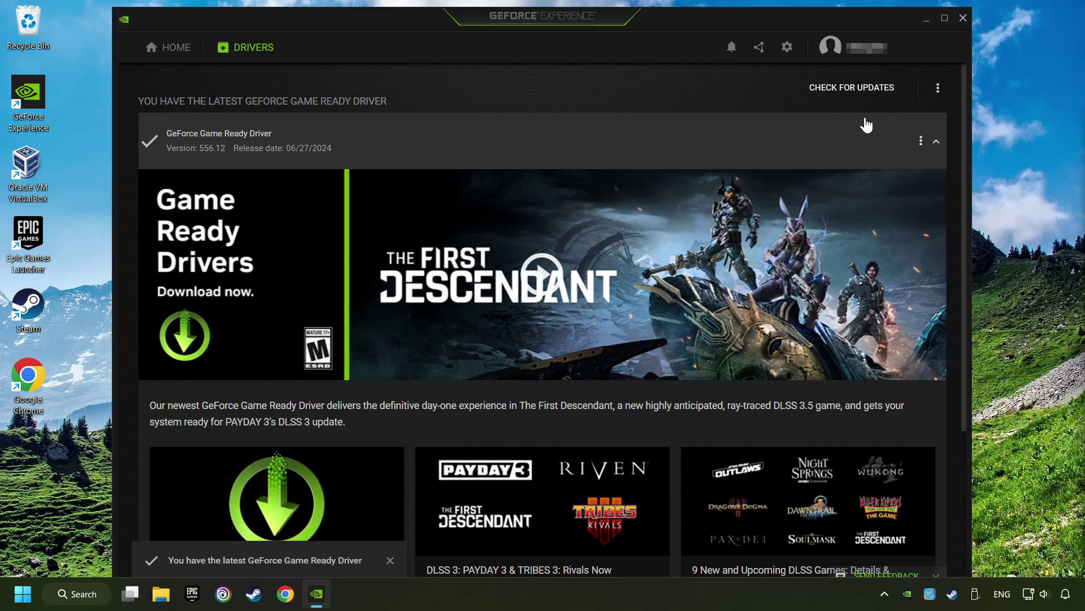
click(964, 19)
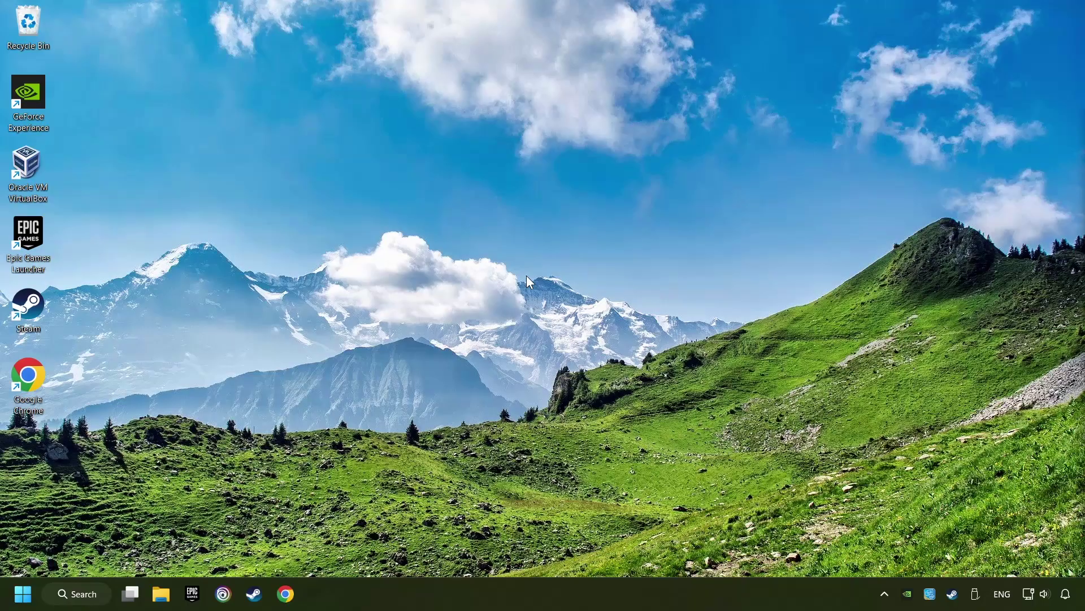
Step: Open the Graphics settings page via a 'graphics settings' search and scroll its app list
click(84, 595)
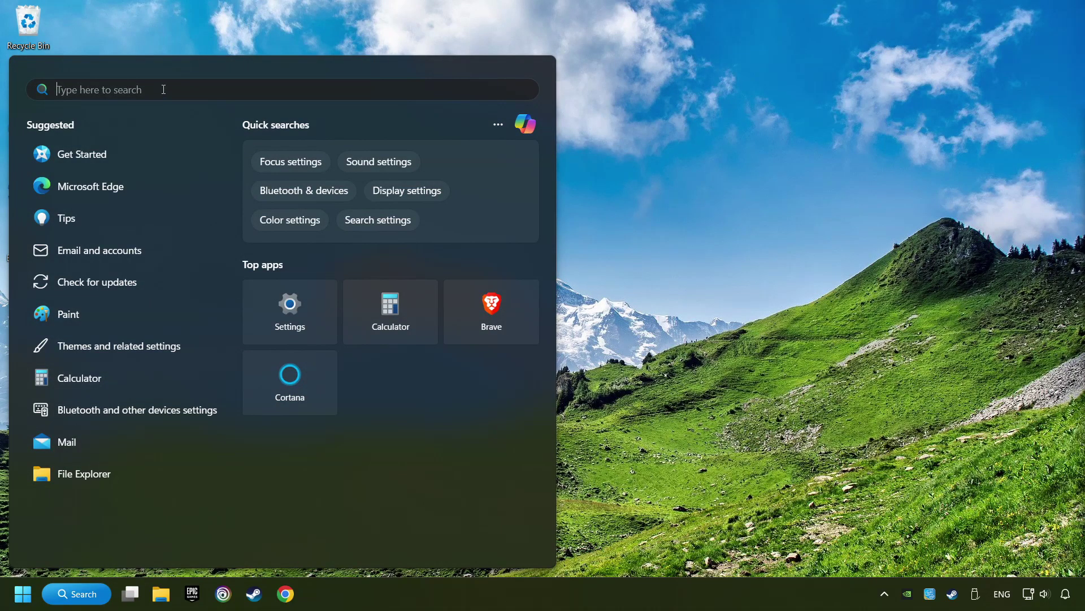
text(graphics s)
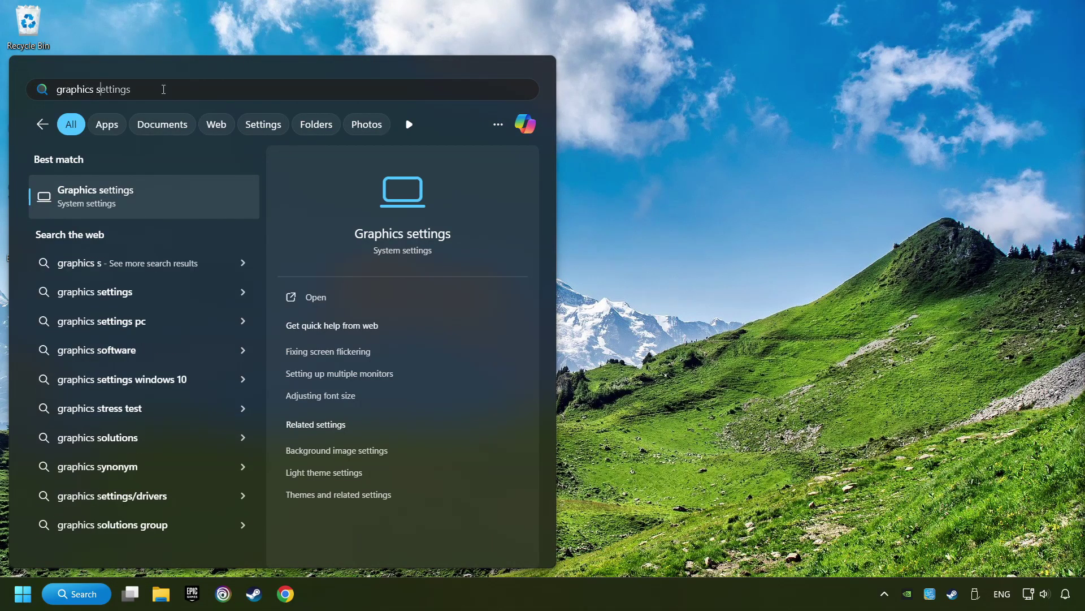
text(ettings)
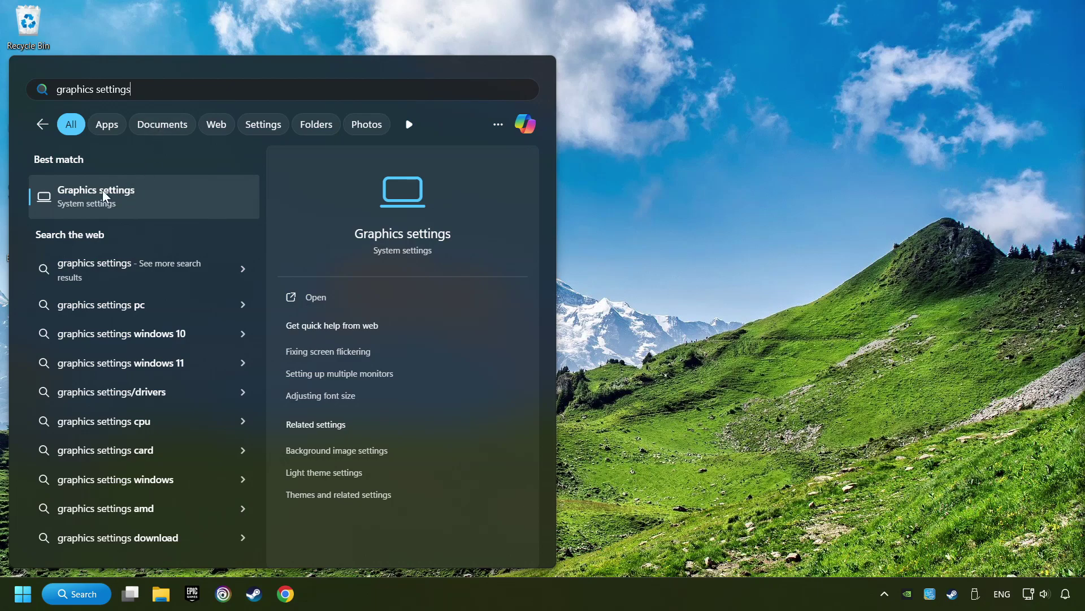
click(222, 195)
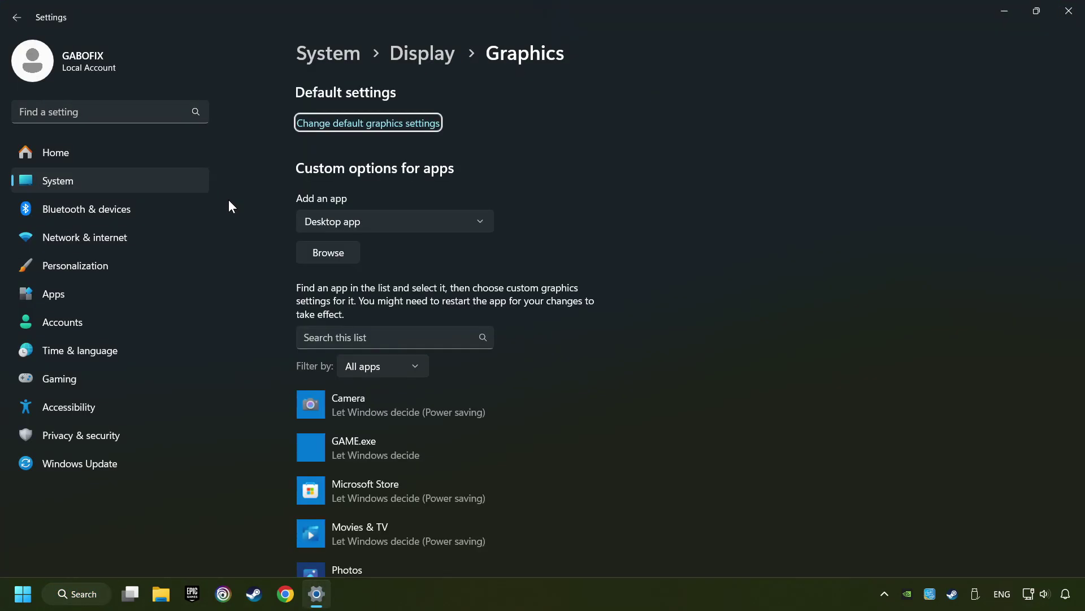
scroll(234, 206, down, 2)
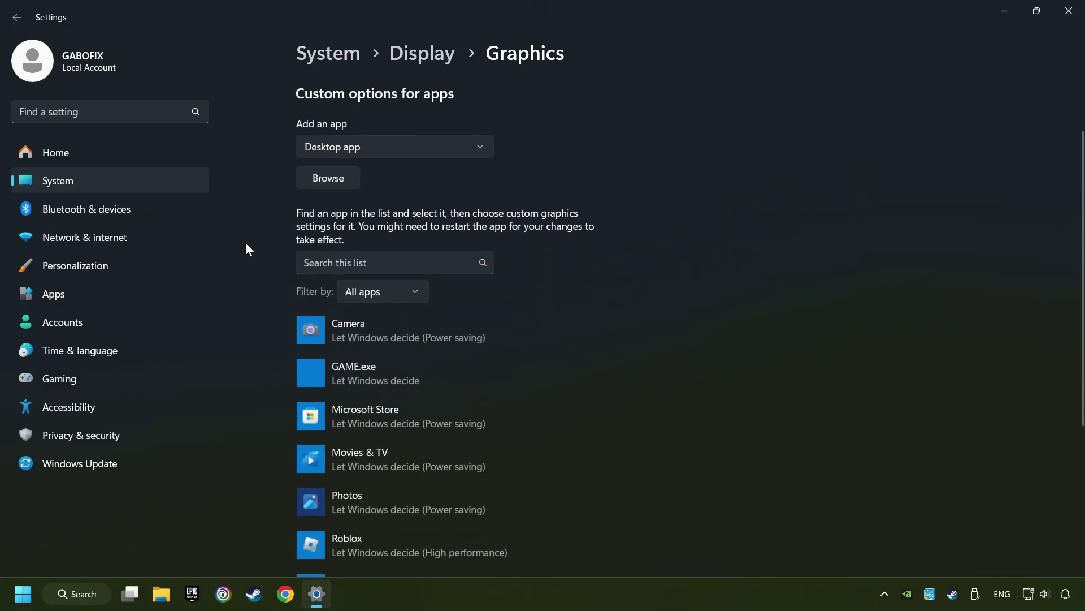
scroll(246, 242, down, 2)
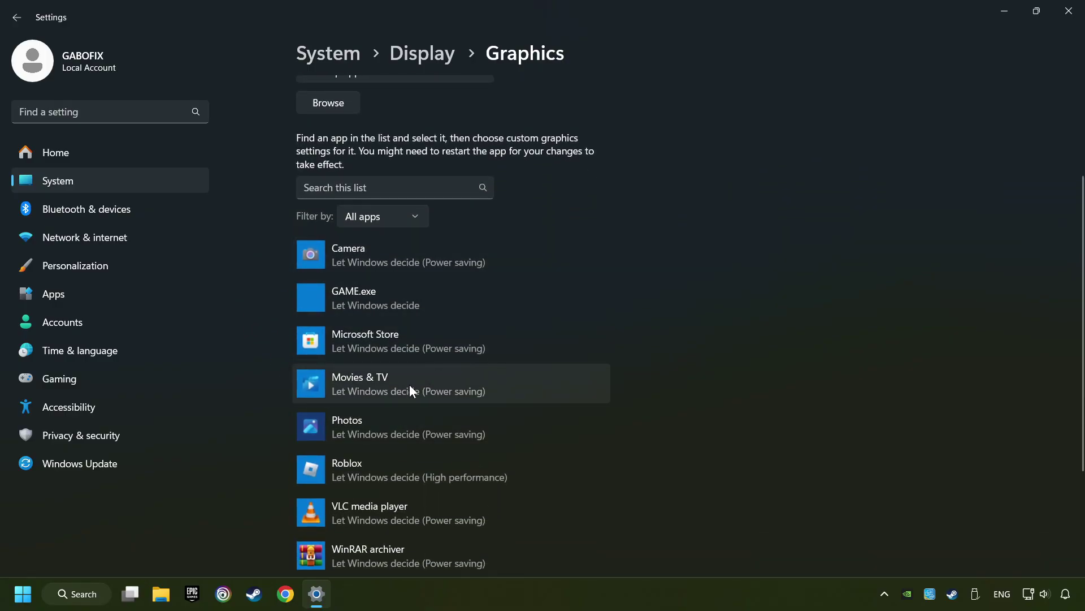
scroll(243, 264, up, 4)
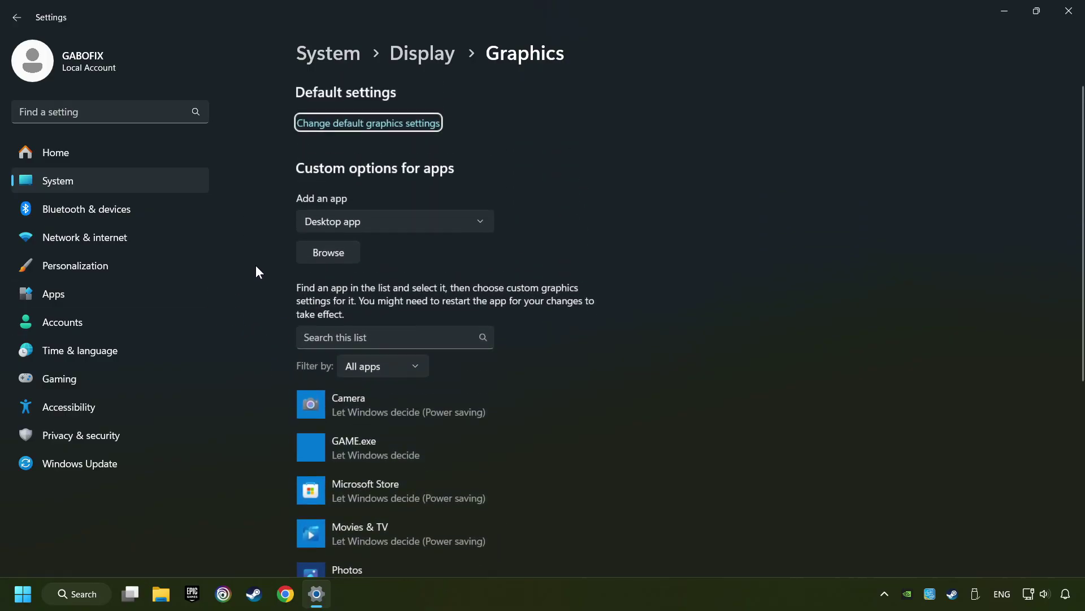
Step: Dismiss the Browse file picker without adding an app, then scroll to the GAME.exe entry
click(338, 257)
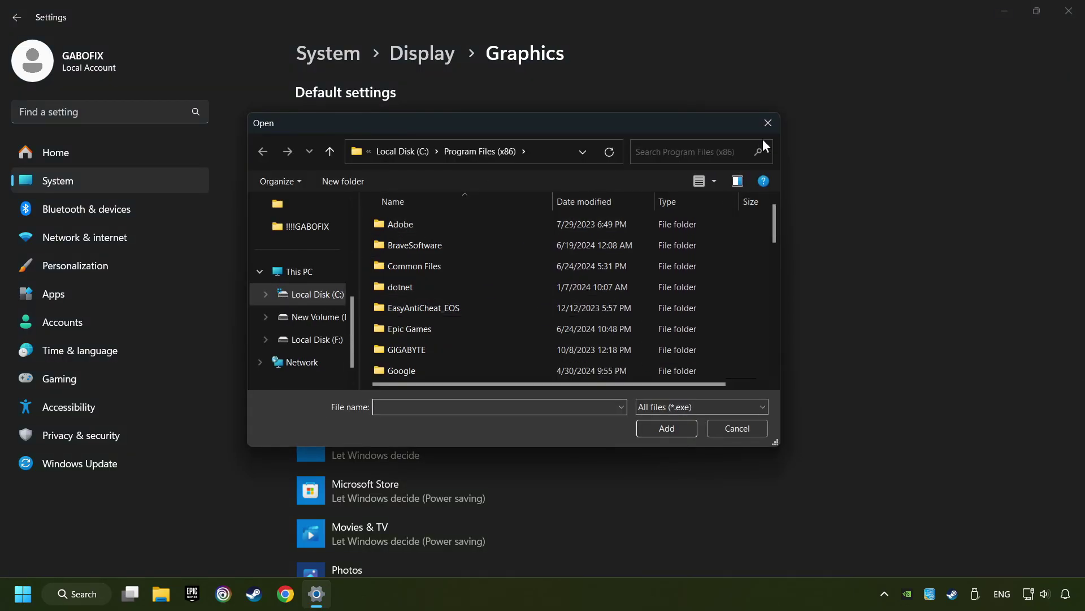
click(769, 123)
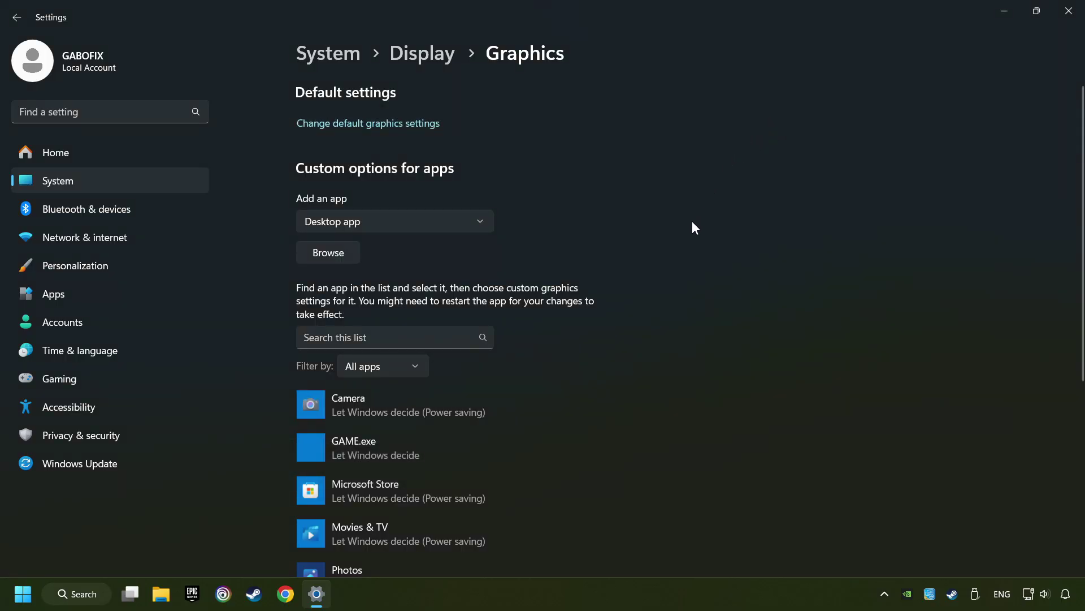
scroll(692, 222, down, 3)
scroll(692, 221, down, 1)
Step: Set GAME.exe's graphics preference to High performance, save it, and close Settings
click(400, 300)
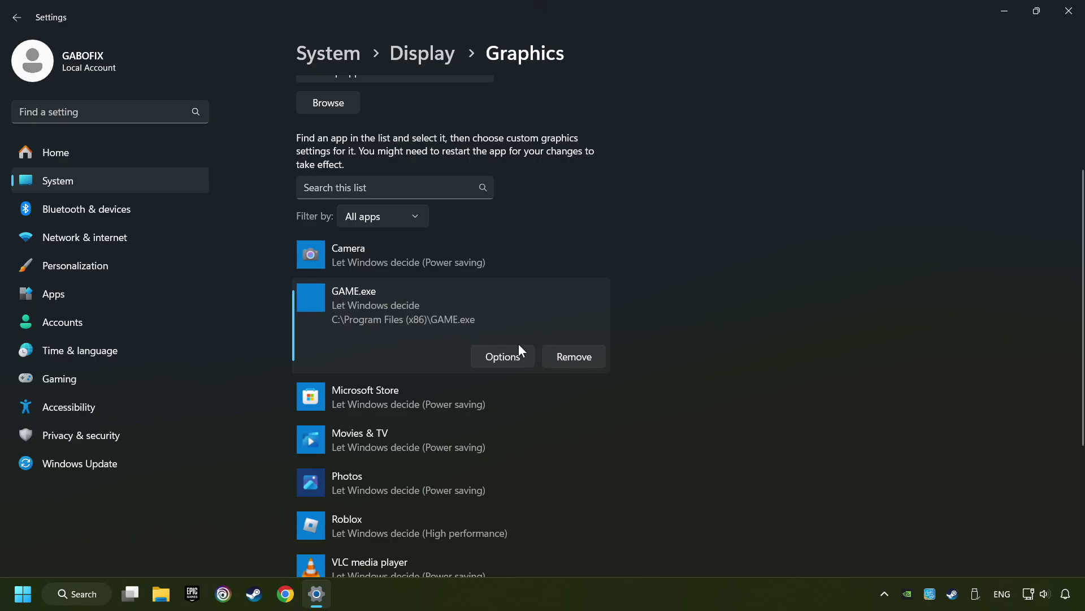
click(504, 356)
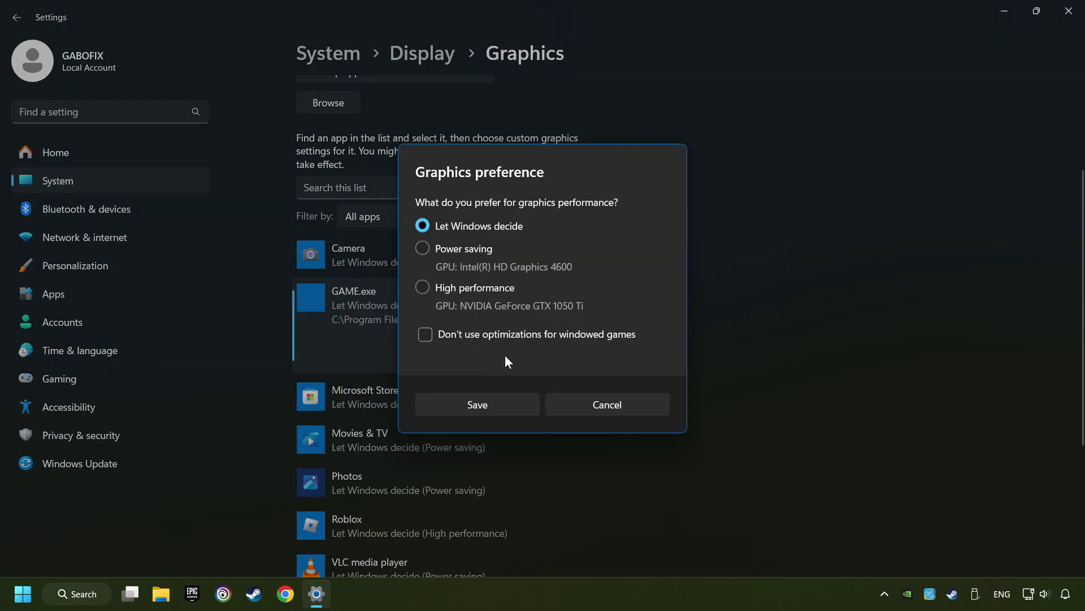
click(420, 287)
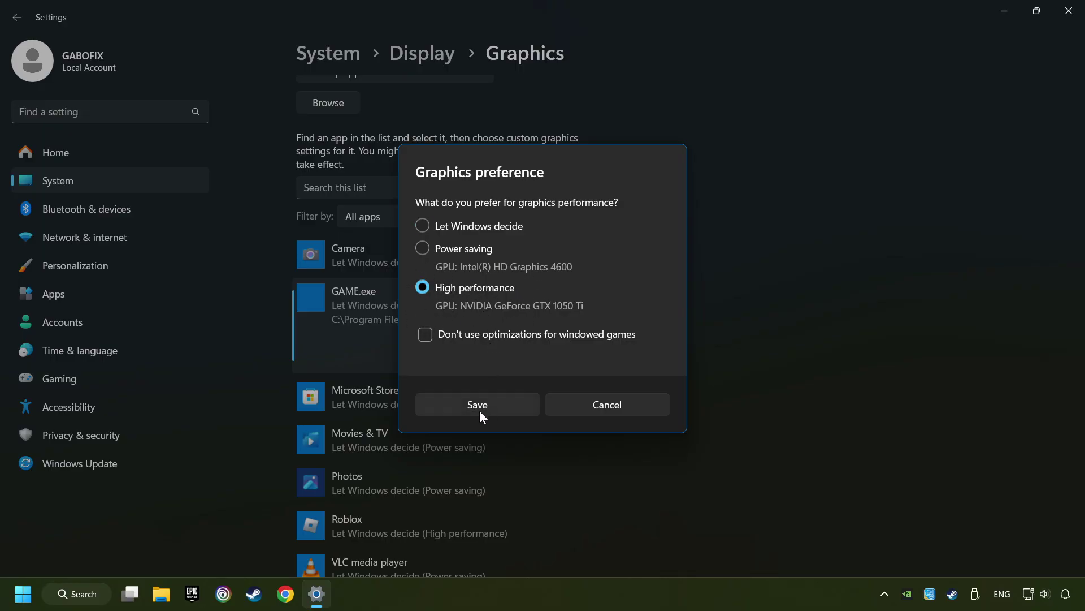
click(497, 404)
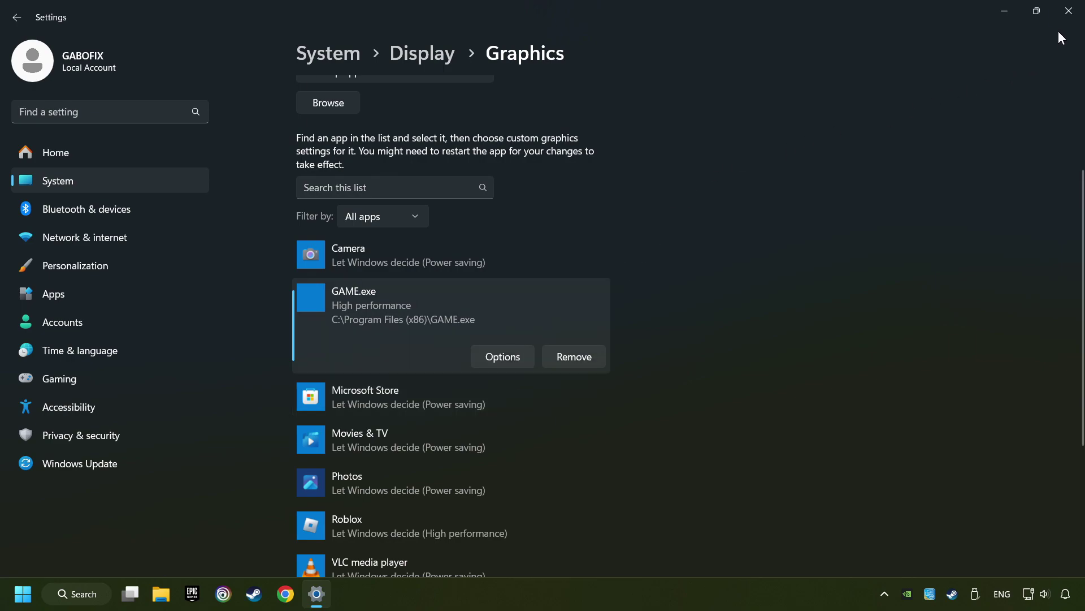
click(1070, 15)
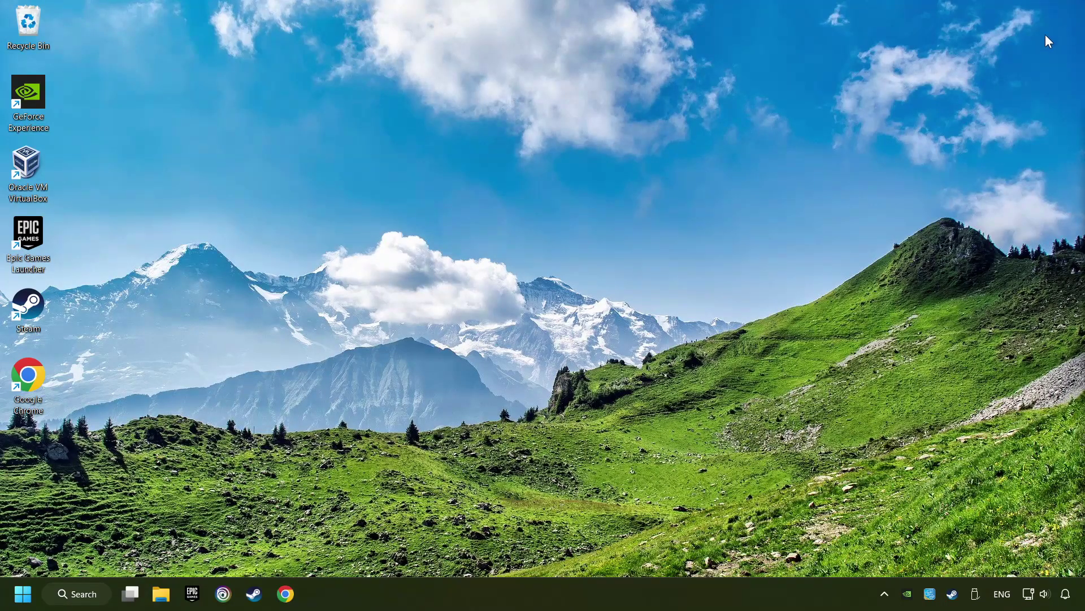
Step: Verify the integrity of GAME's files from its Installed Files properties in the Steam library
click(255, 596)
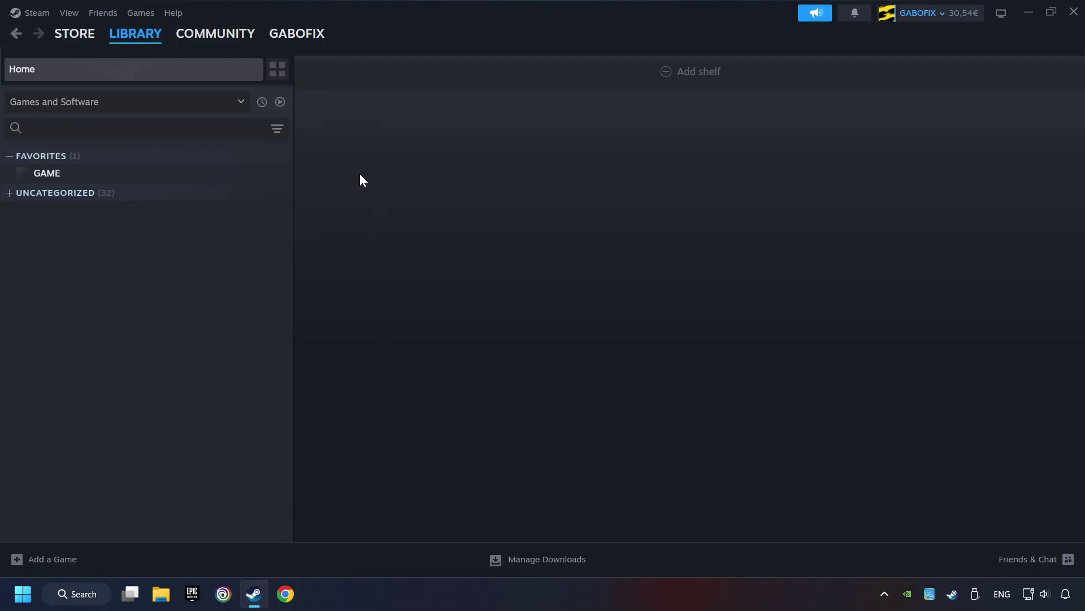
right_click(239, 177)
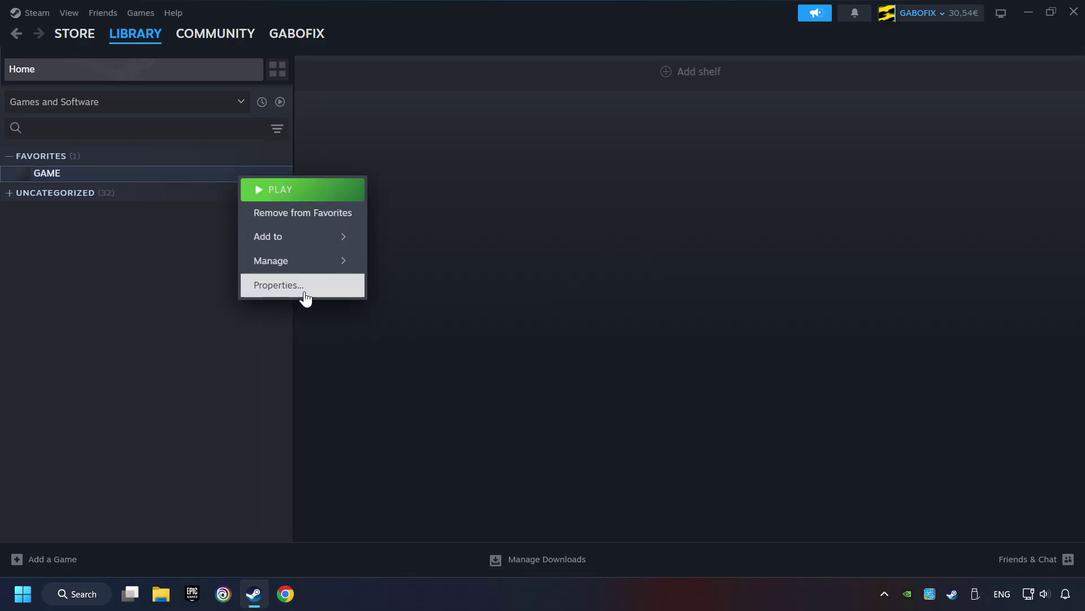
click(332, 292)
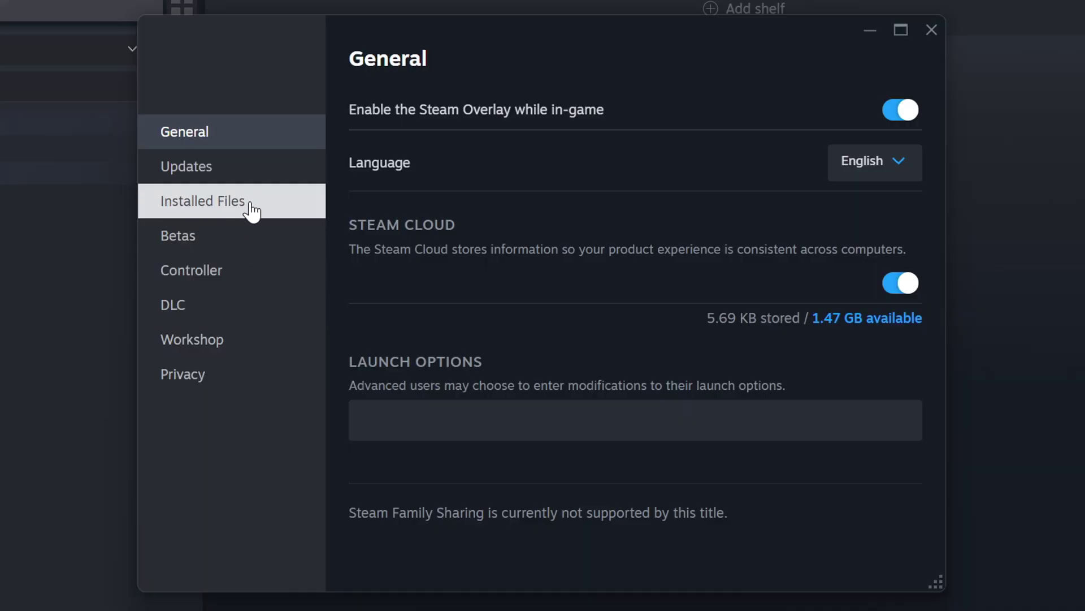
click(252, 212)
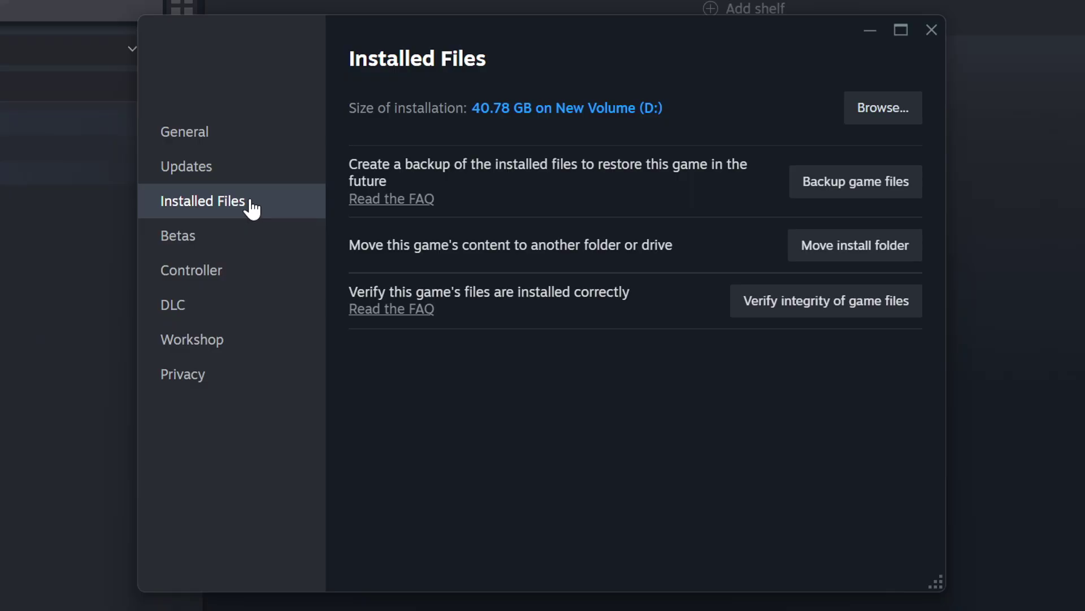
click(848, 315)
Step: Open GAME's install folder and show the GAME shortcut's Compatibility properties
click(890, 111)
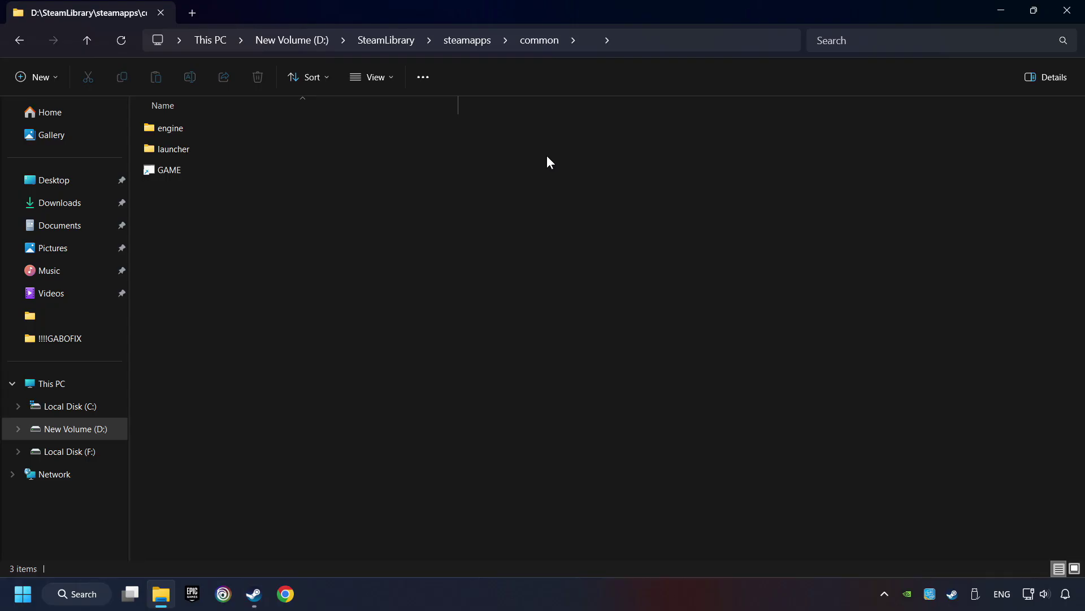
click(435, 170)
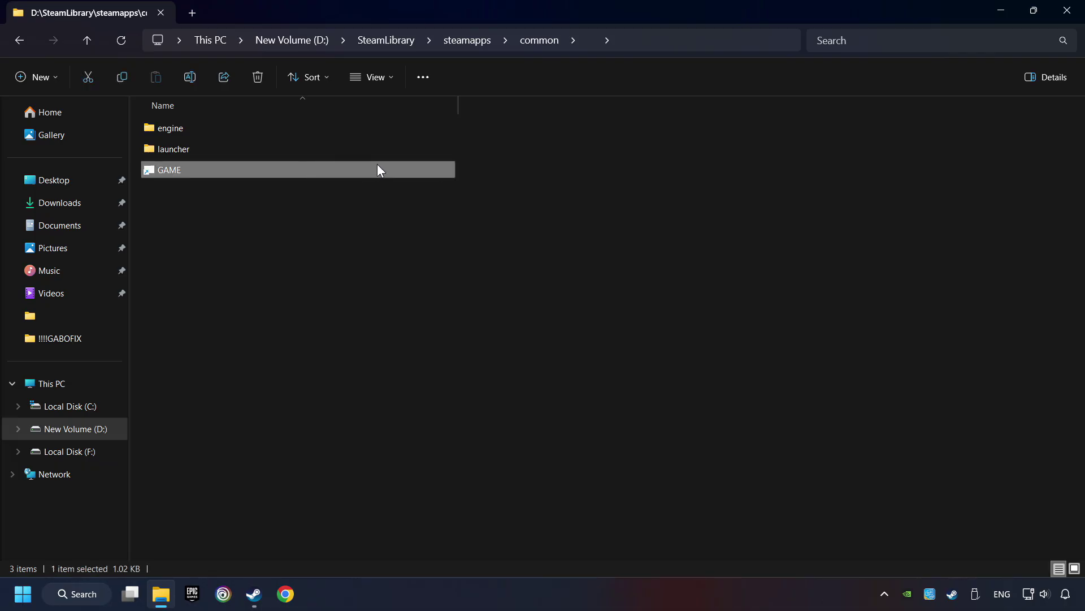
right_click(346, 169)
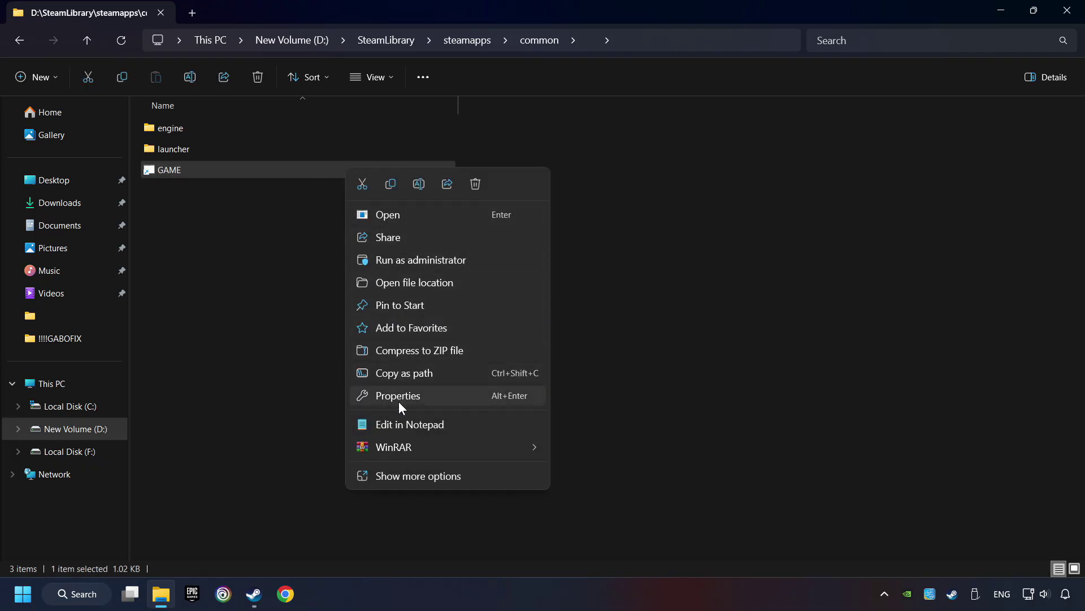
click(365, 396)
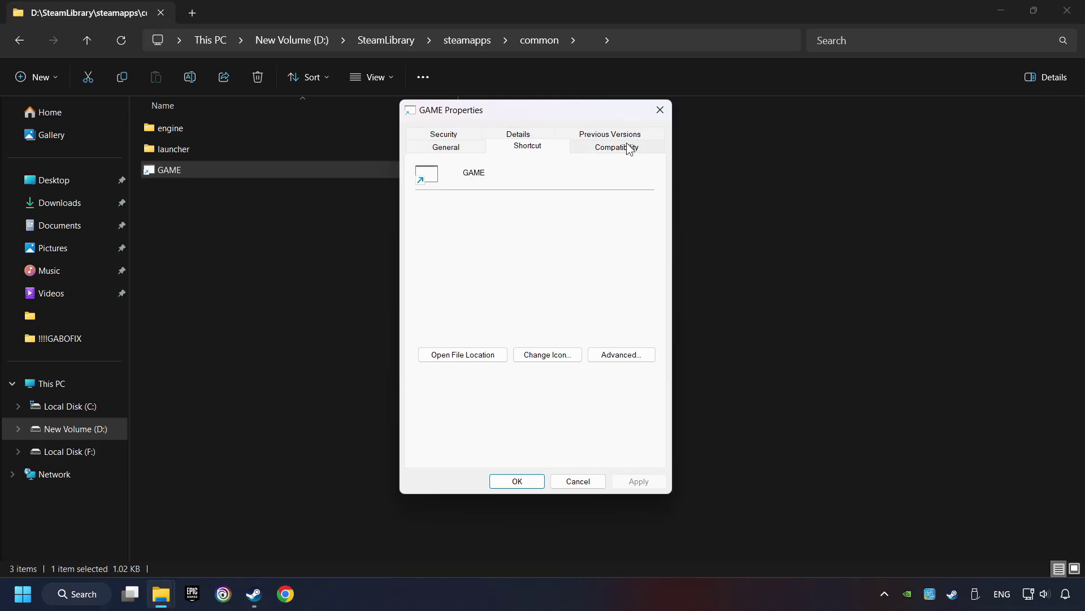
click(641, 150)
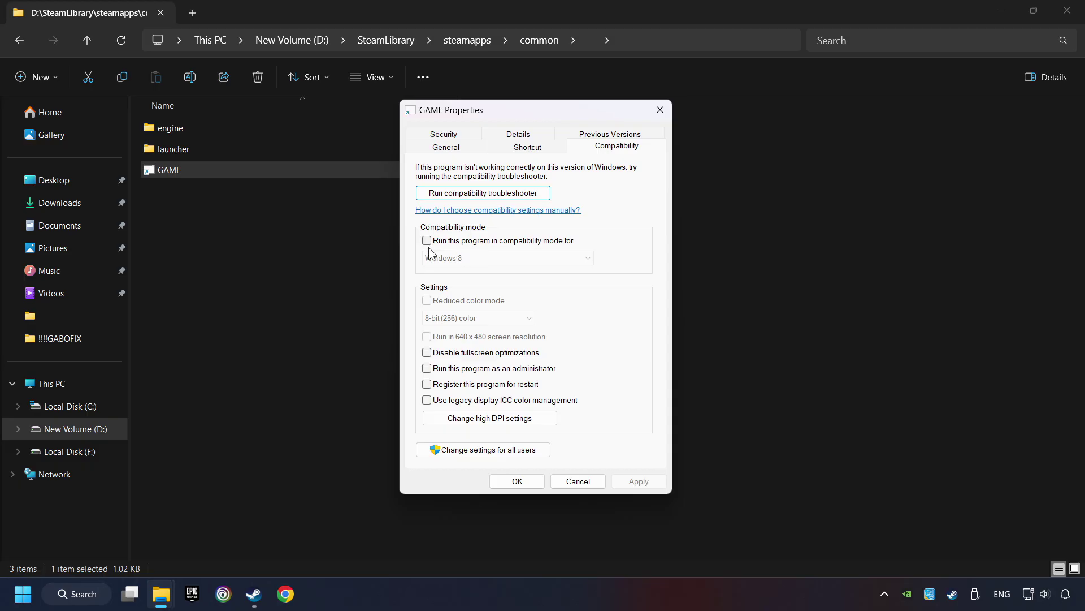
Step: Enable Windows 8 compatibility mode, disable fullscreen optimizations, run as administrator, and apply
click(516, 242)
click(514, 258)
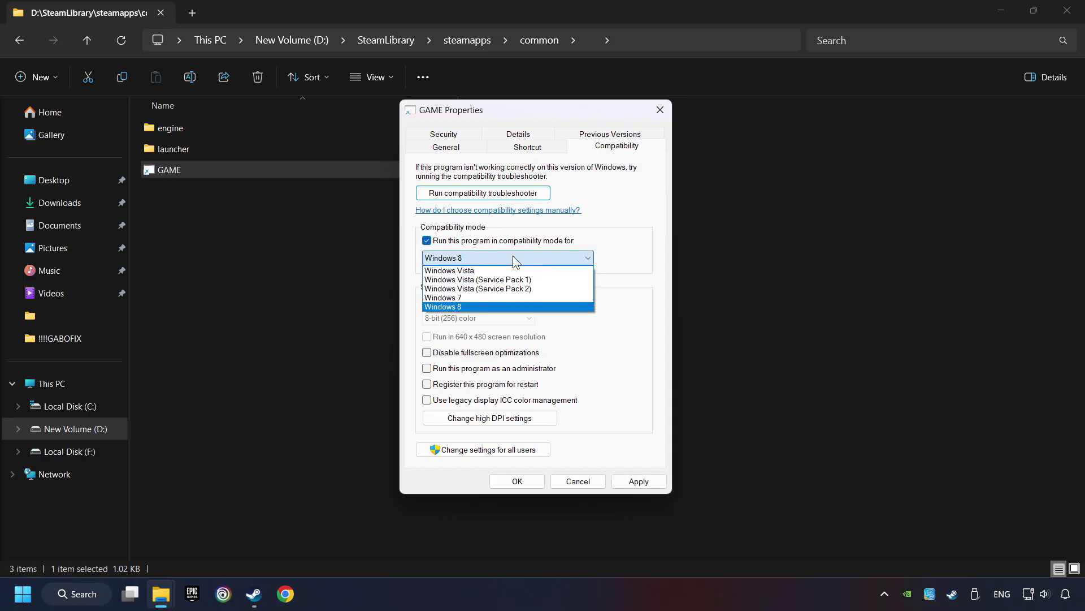
click(479, 306)
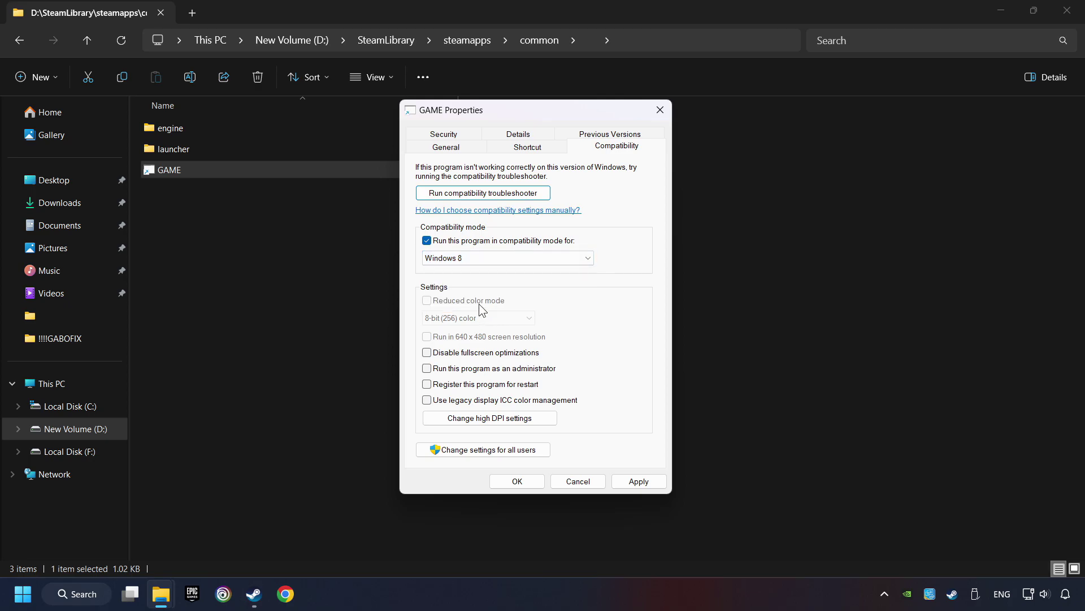
click(427, 353)
click(427, 369)
click(647, 481)
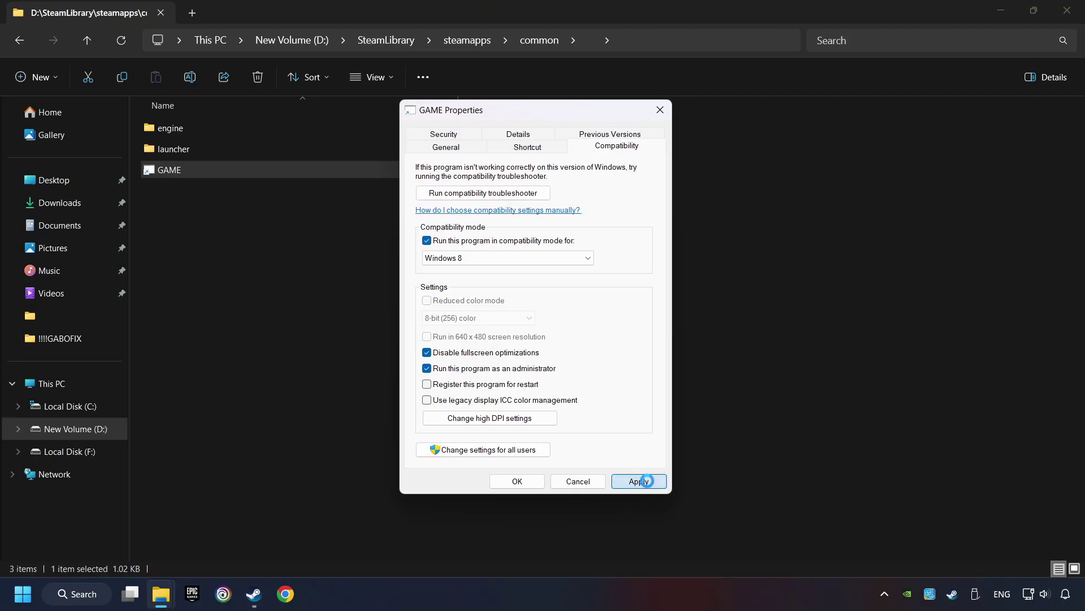
click(524, 484)
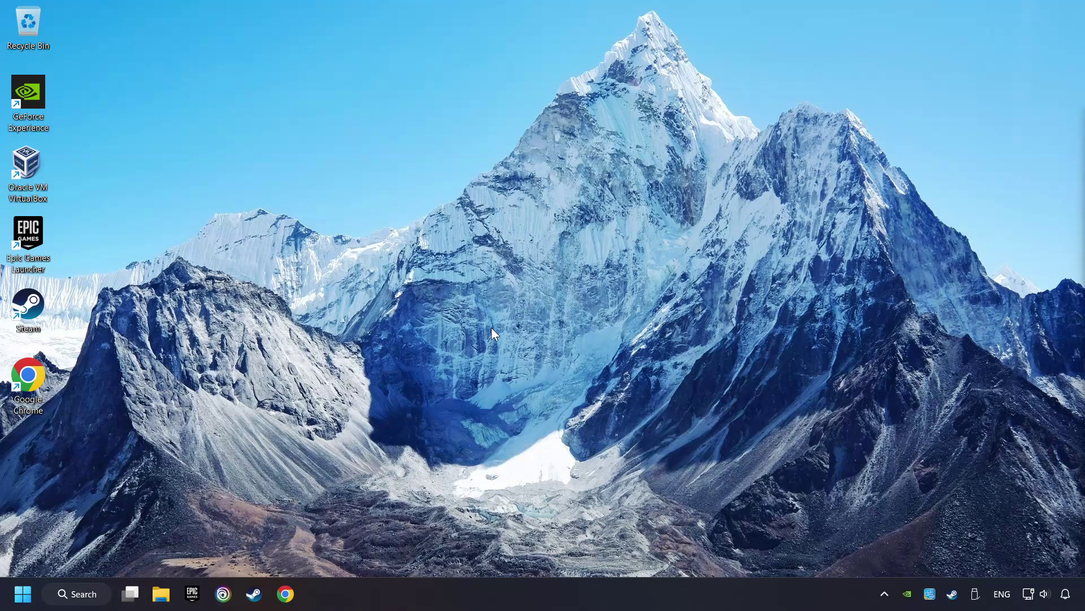
Step: Load the DirectX End-User Runtime page and the Visual C++ redistributable page in Chrome tabs
click(287, 594)
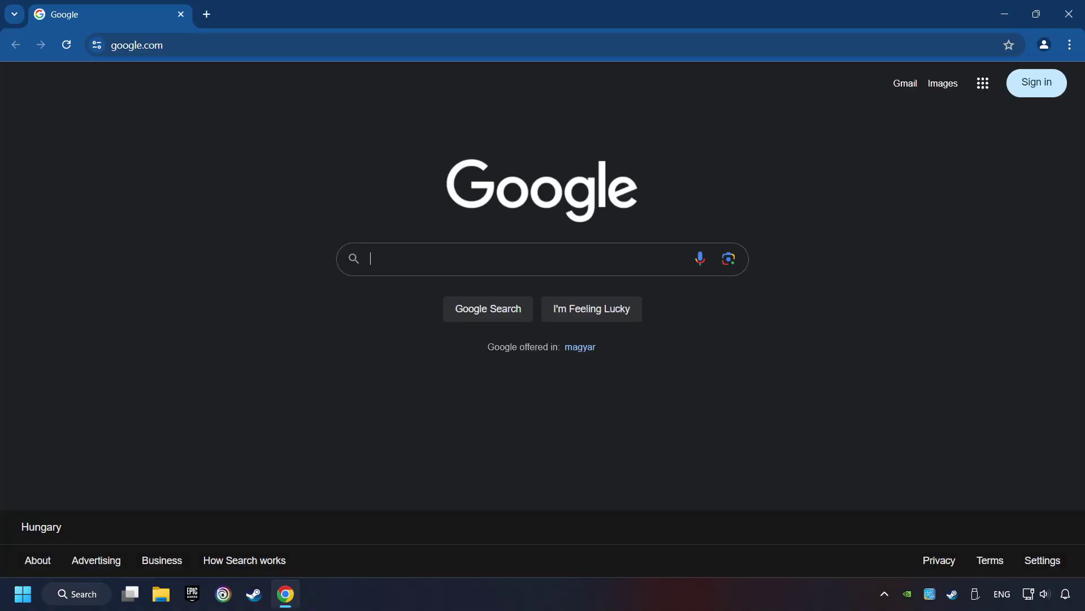
click(209, 42)
text(https://www.microsoft.com/en-US/download/details.aspx?id=35)
key(Return)
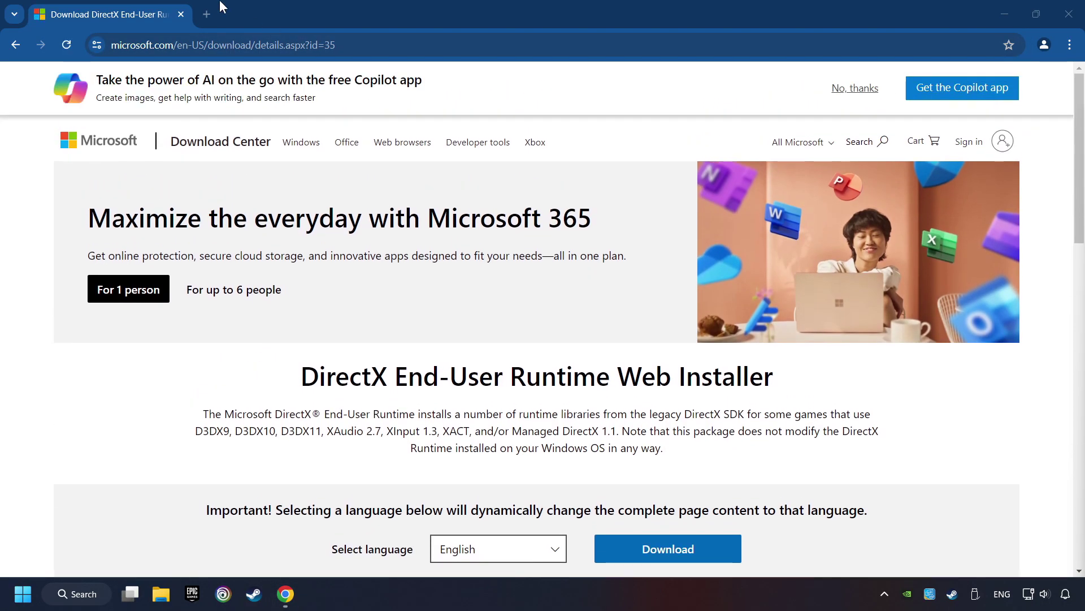
click(202, 11)
text(https://learn.microsoft.com/en-us/cpp/windows/latest-supported-vc-redist?view=msvc-160)
key(Return)
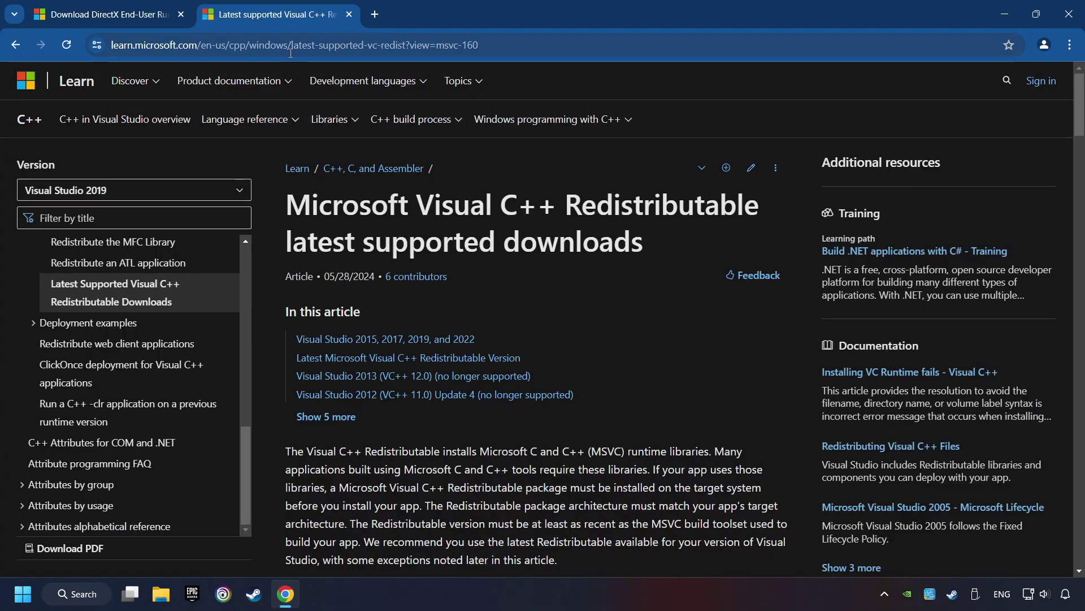
Step: Download the DirectX web installer (dxwebsetup.exe) and launch it
click(108, 14)
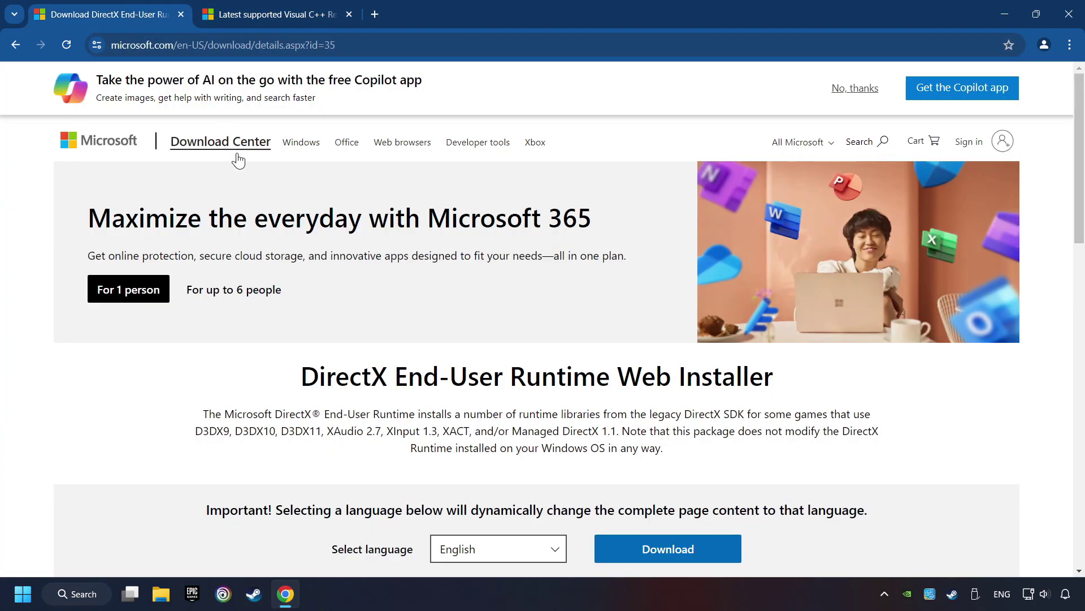
scroll(319, 290, down, 1)
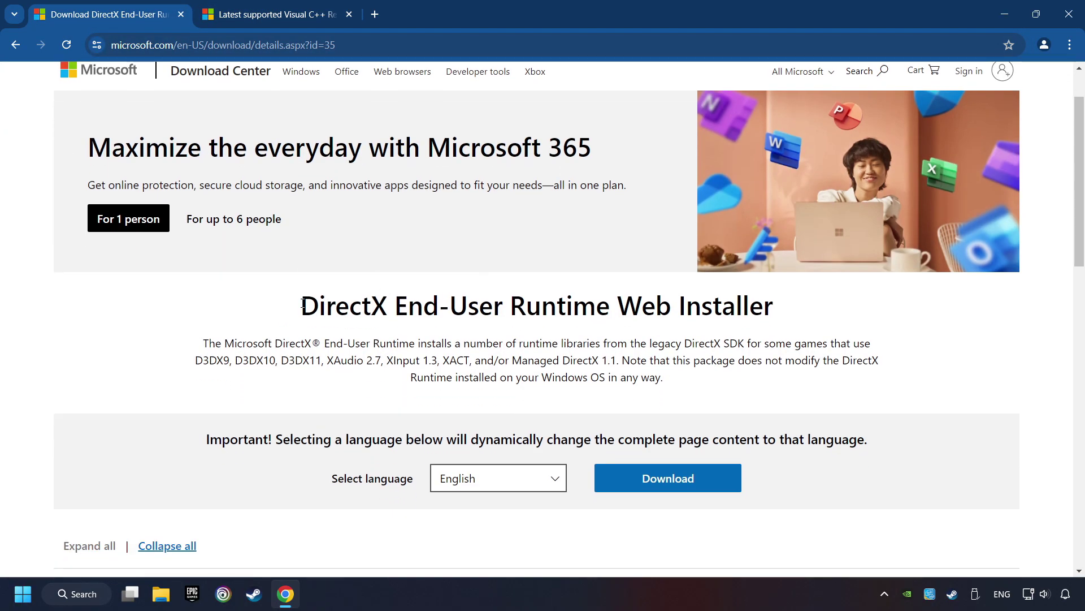
scroll(308, 305, down, 1)
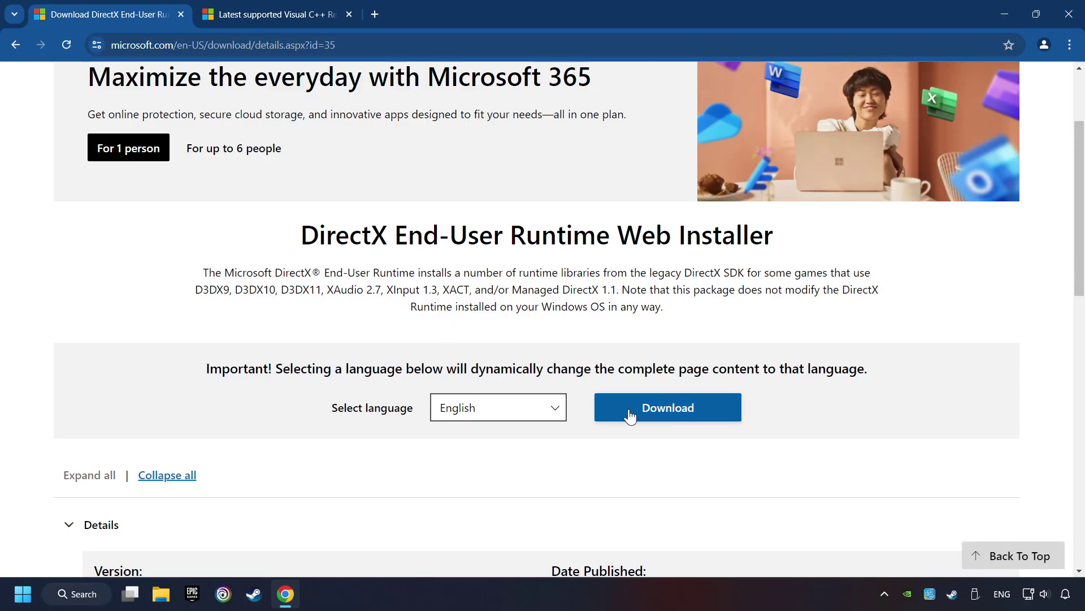
click(676, 413)
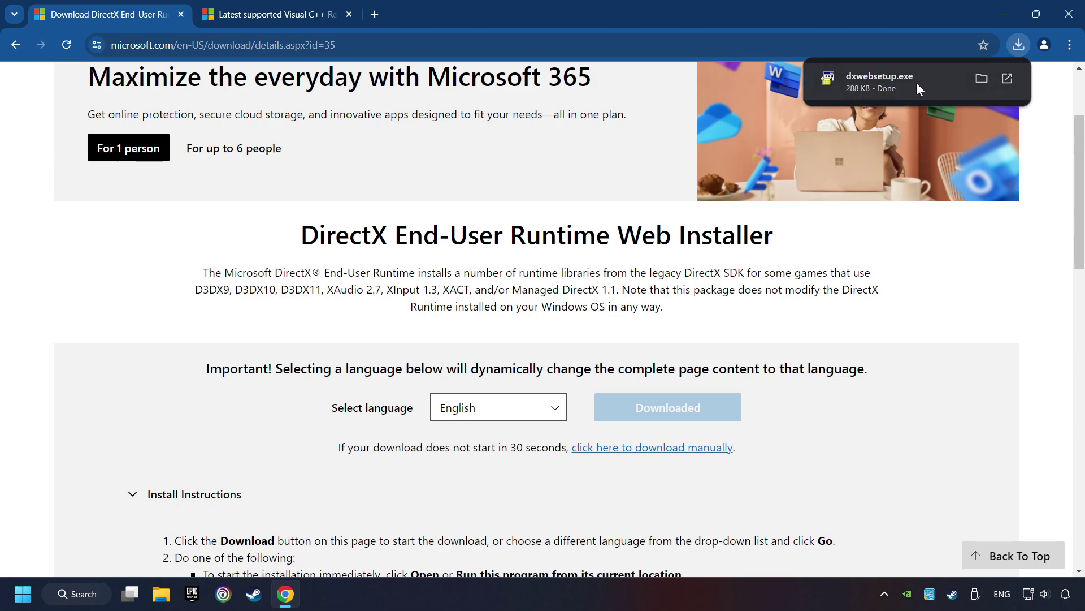
click(887, 86)
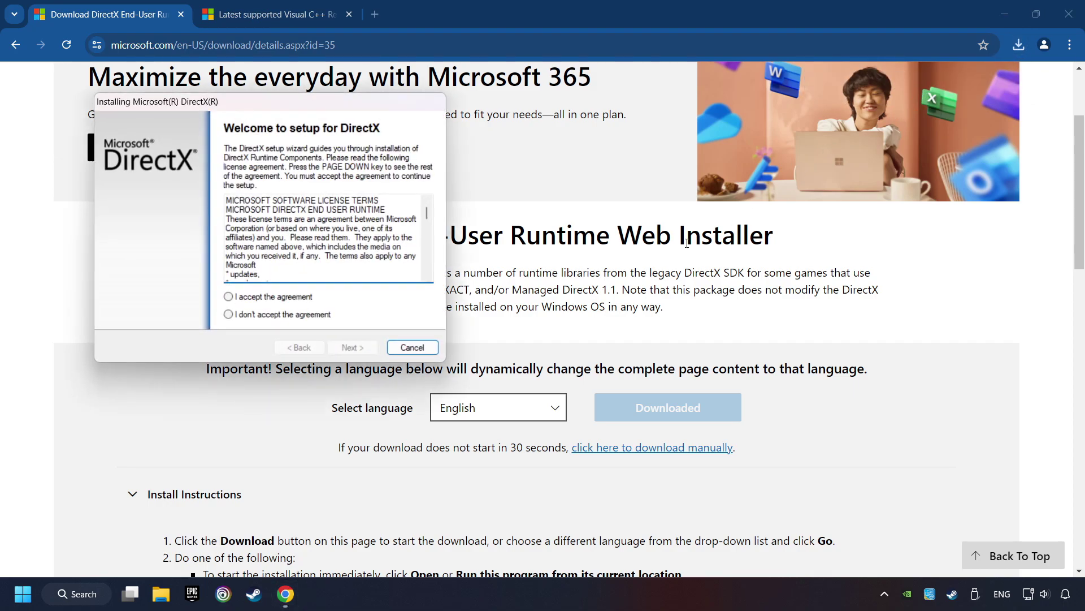
Step: Accept the DirectX licence, decline the Bing Bar, and finish the setup
drag(364, 107, 632, 182)
drag(694, 287, 508, 376)
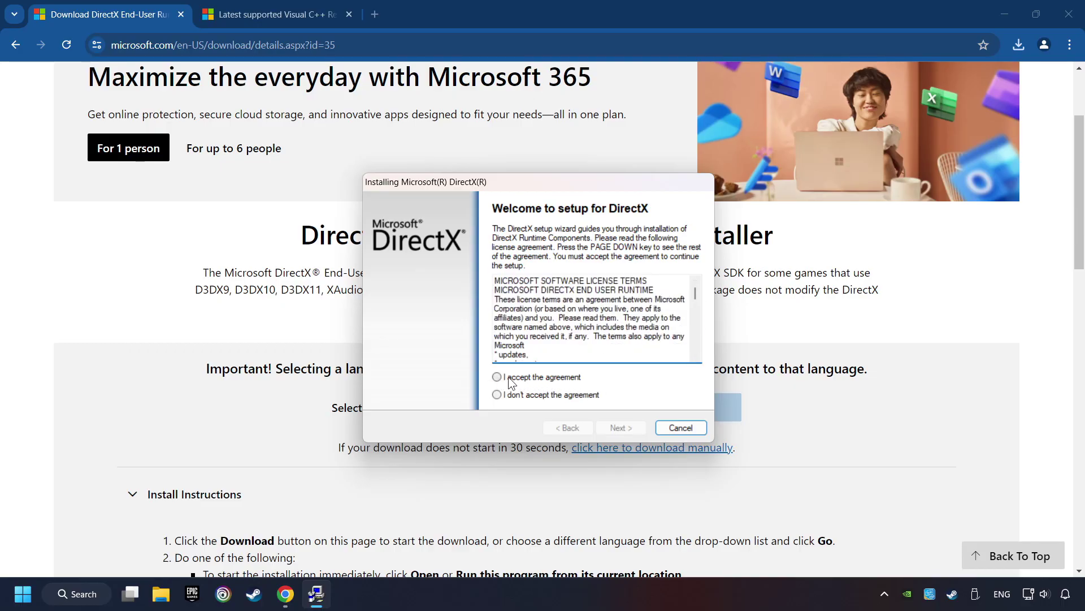
click(562, 378)
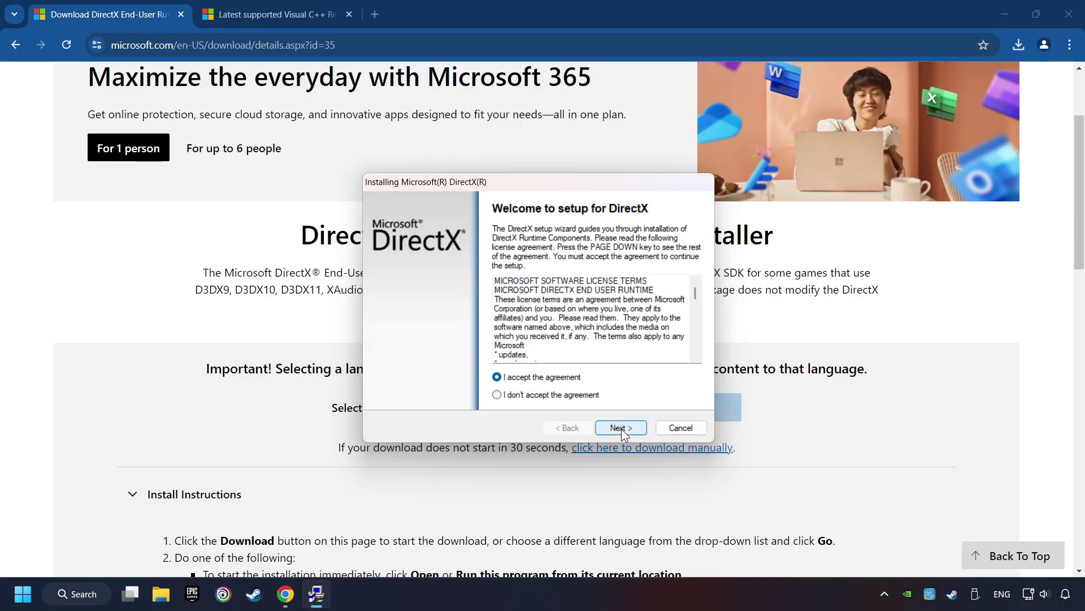
click(621, 428)
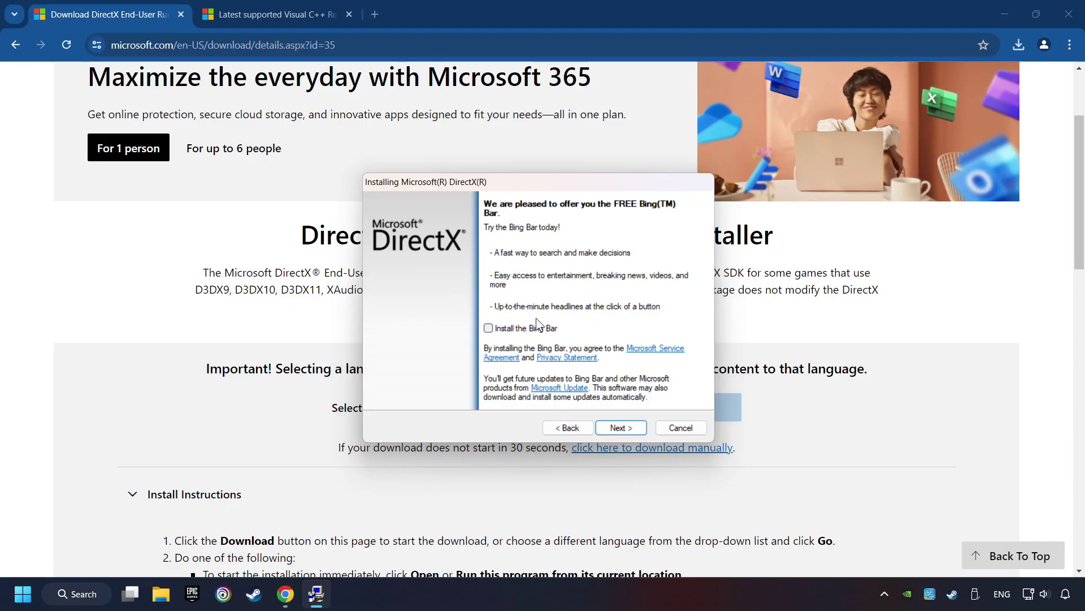
click(625, 429)
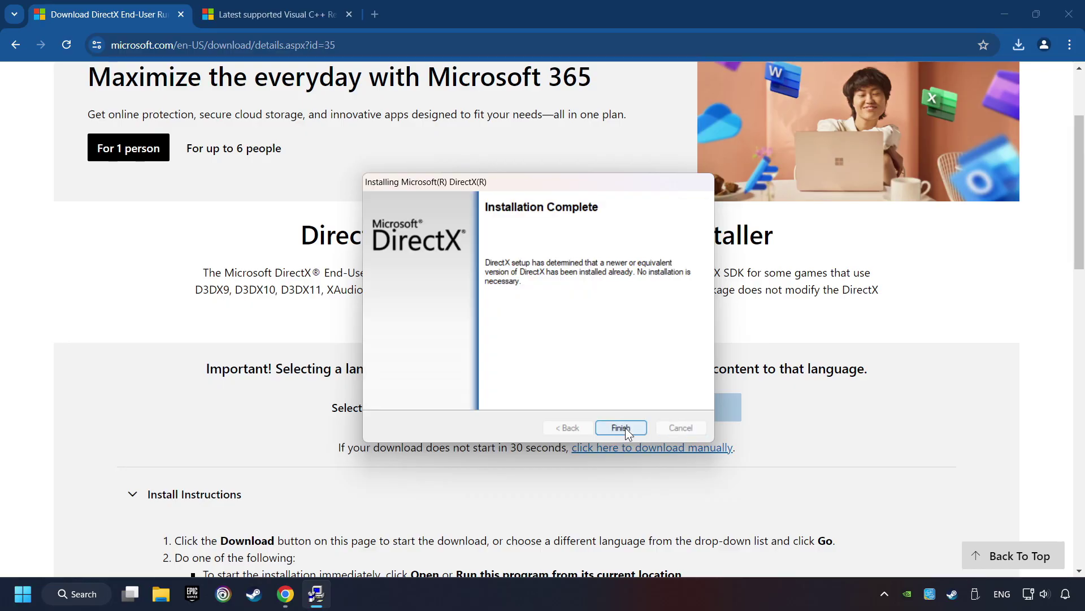
click(629, 429)
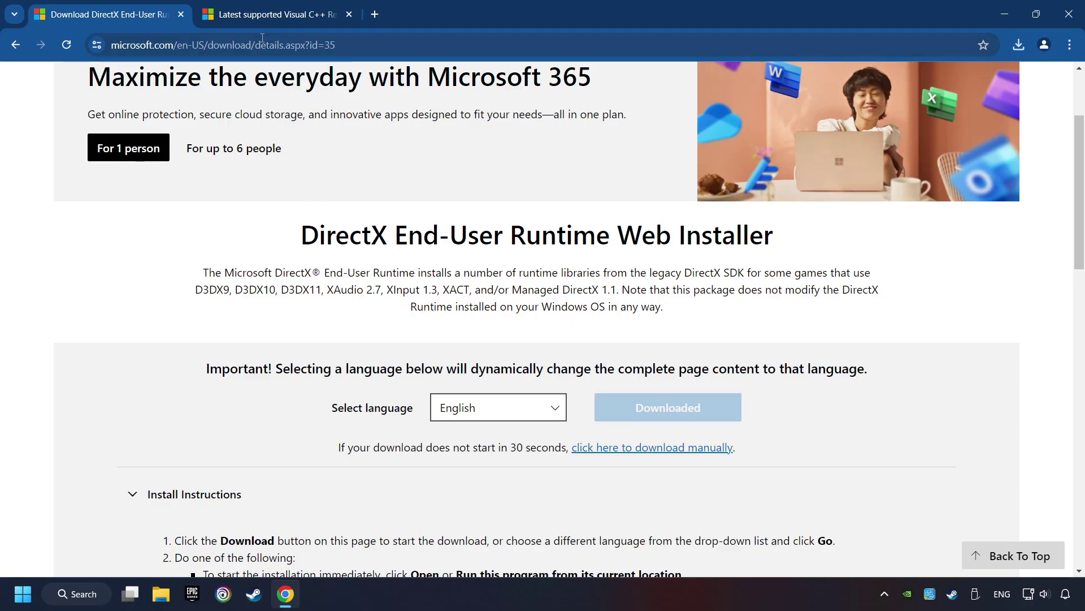
Step: Download the ARM64 and x86 Visual C++ redistributable installers from Microsoft Learn
click(261, 16)
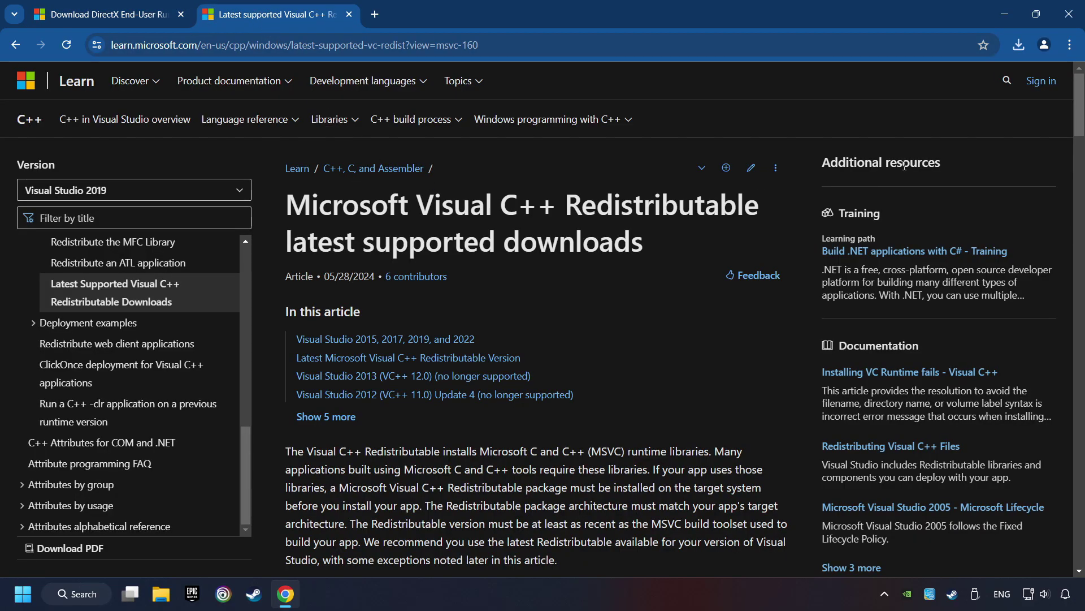
scroll(1063, 115, down, 15)
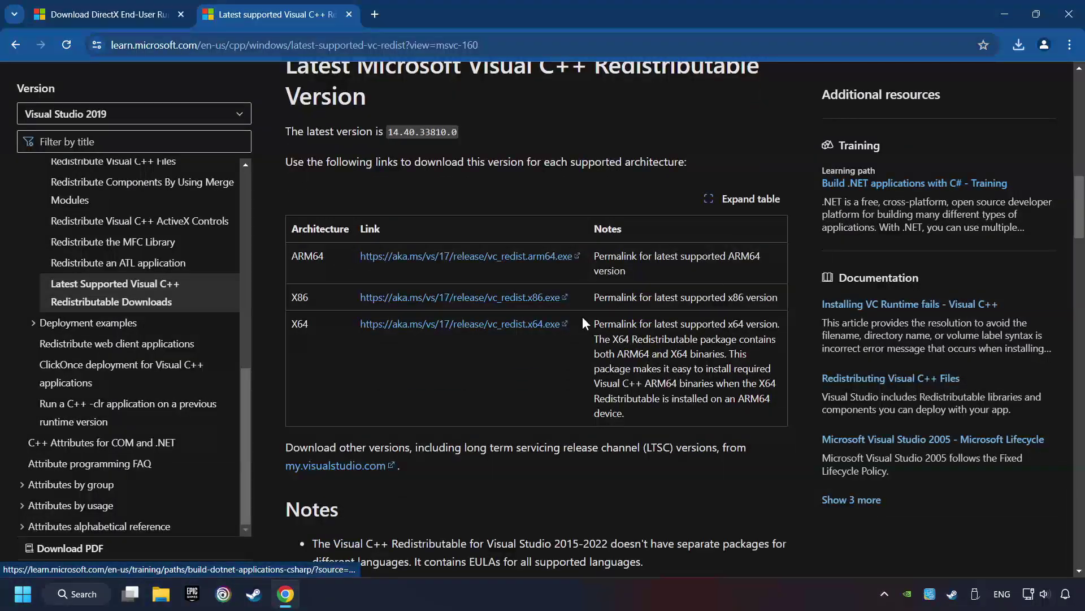
click(433, 258)
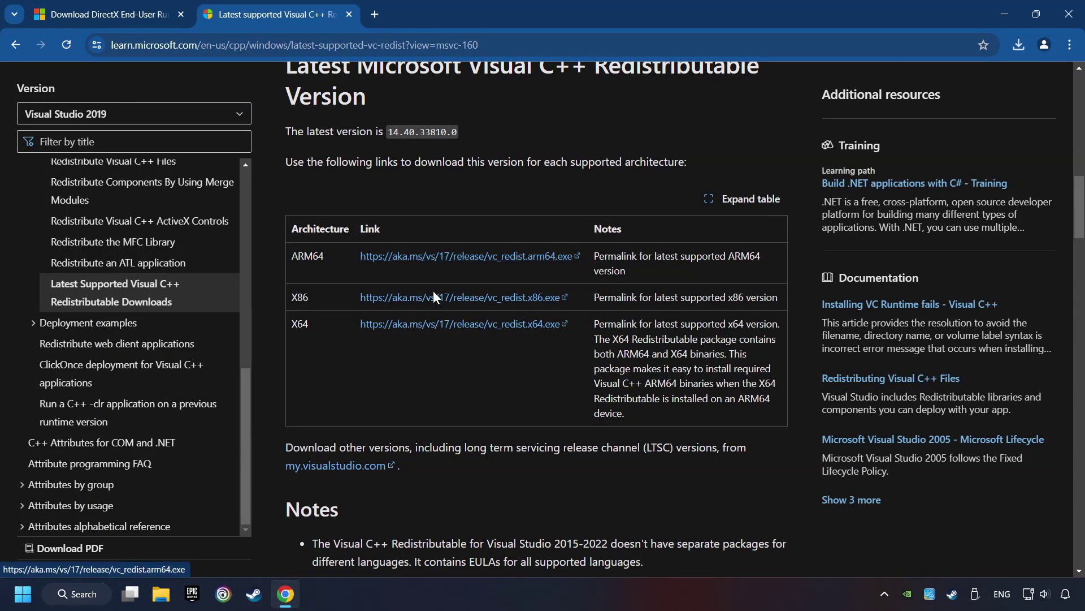
click(439, 323)
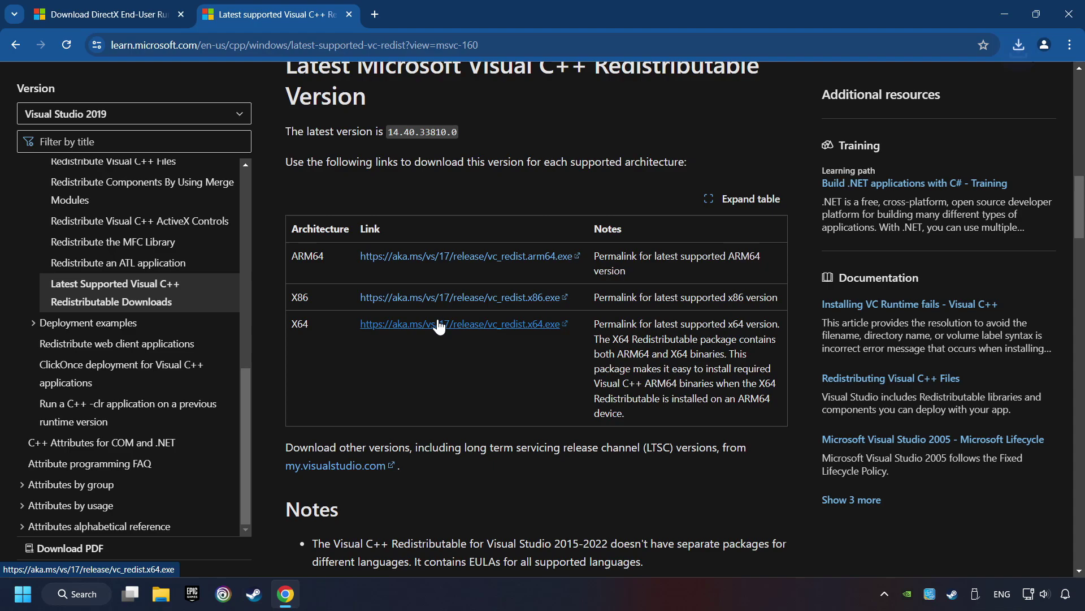
Step: Run the ARM64 redistributable installer, accept the licence, and dismiss its failed setup
click(1019, 44)
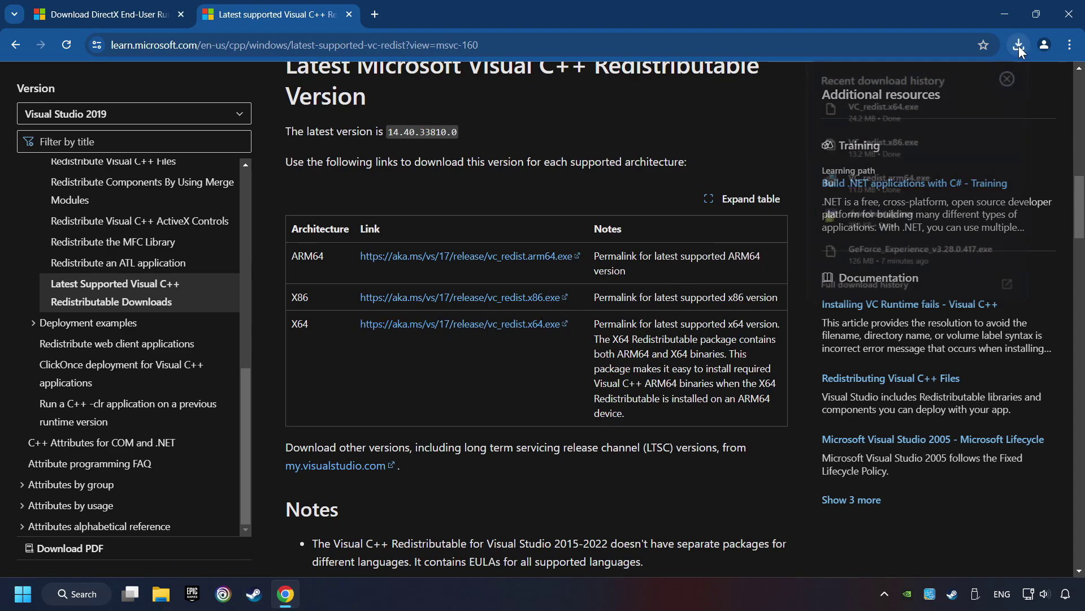
click(907, 178)
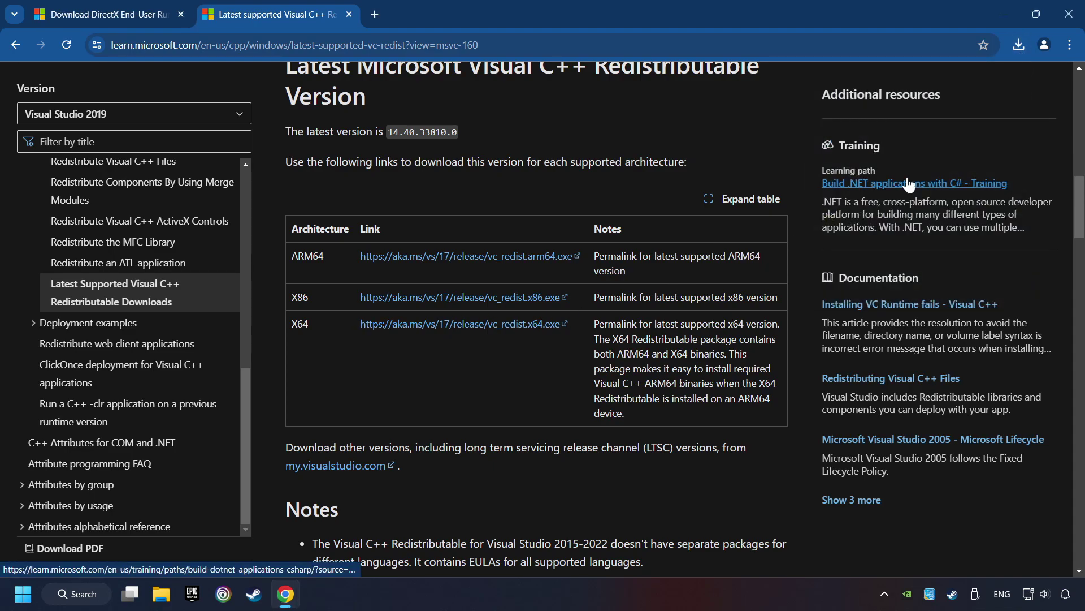
scroll(682, 335, down, 15)
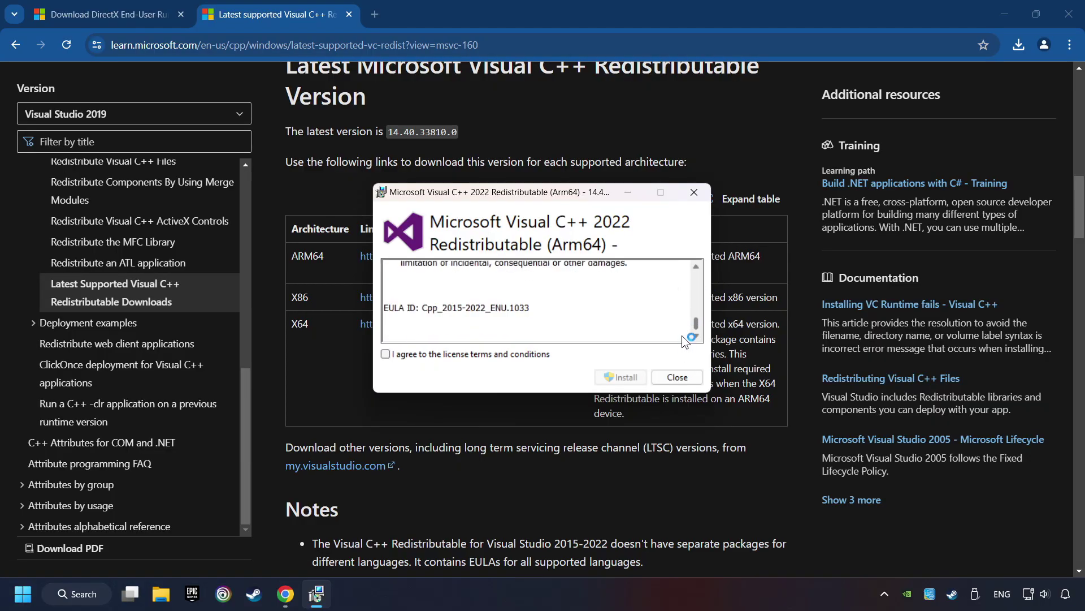
click(386, 354)
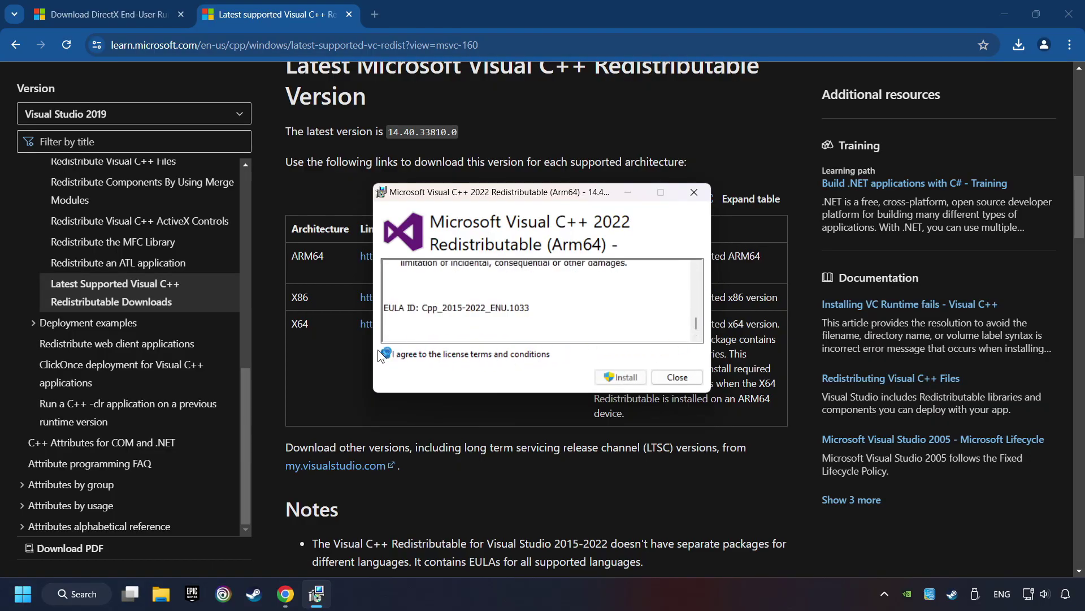
click(620, 376)
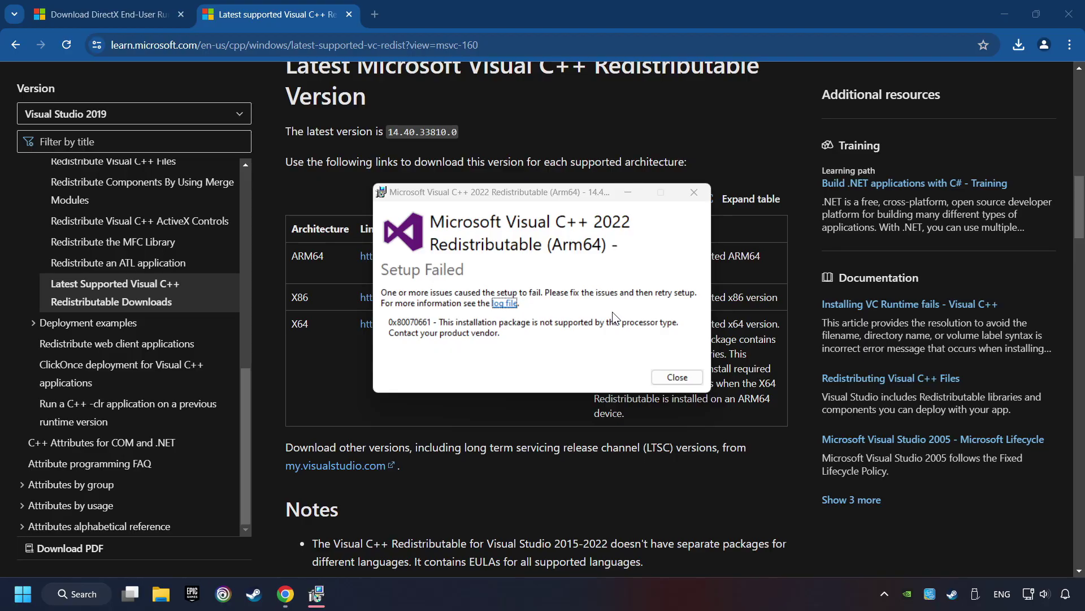
click(676, 376)
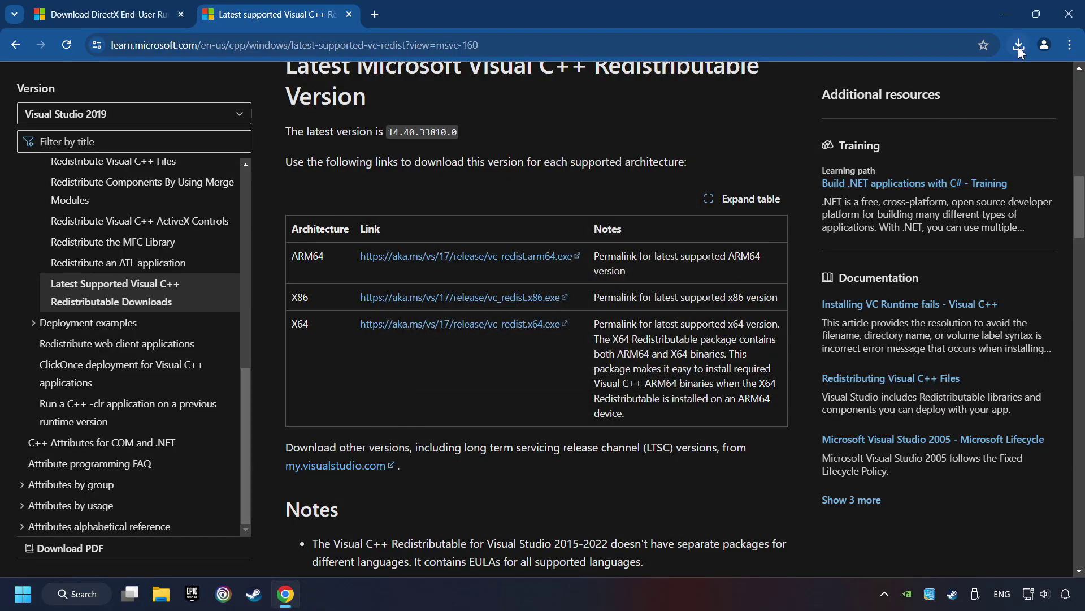
click(1019, 44)
Step: Install the x86 Visual C++ 2015-2022 redistributable without restarting, then launch the x64 installer
click(906, 138)
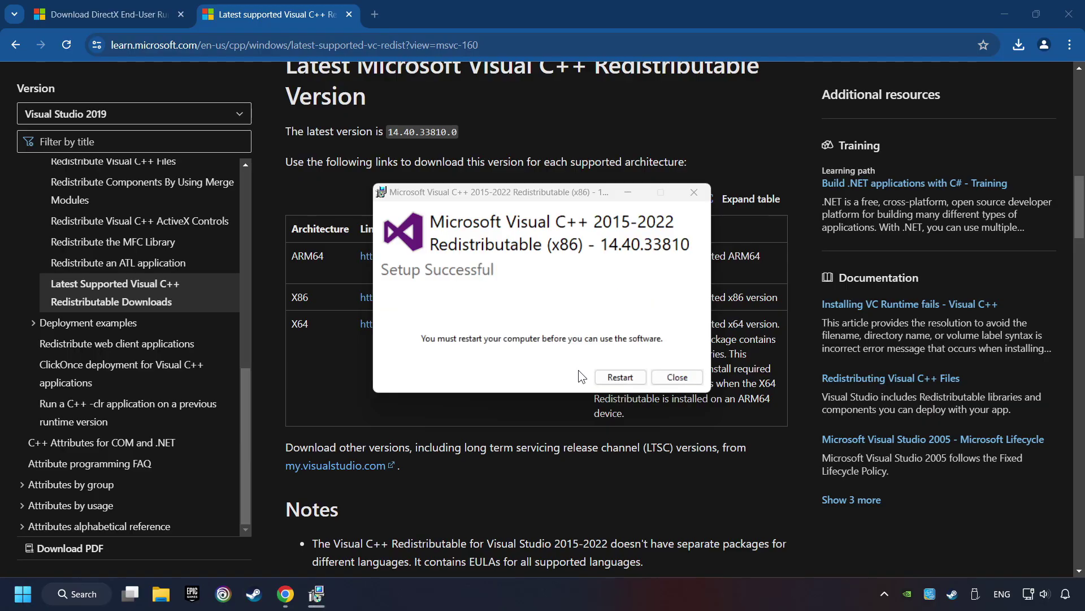
click(691, 373)
click(1017, 45)
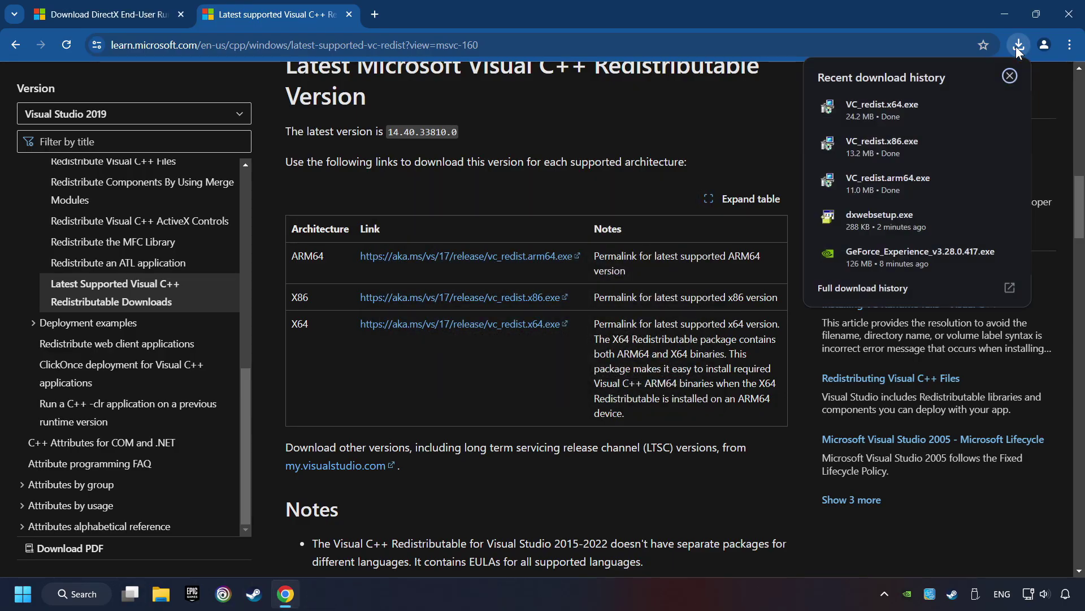
click(927, 104)
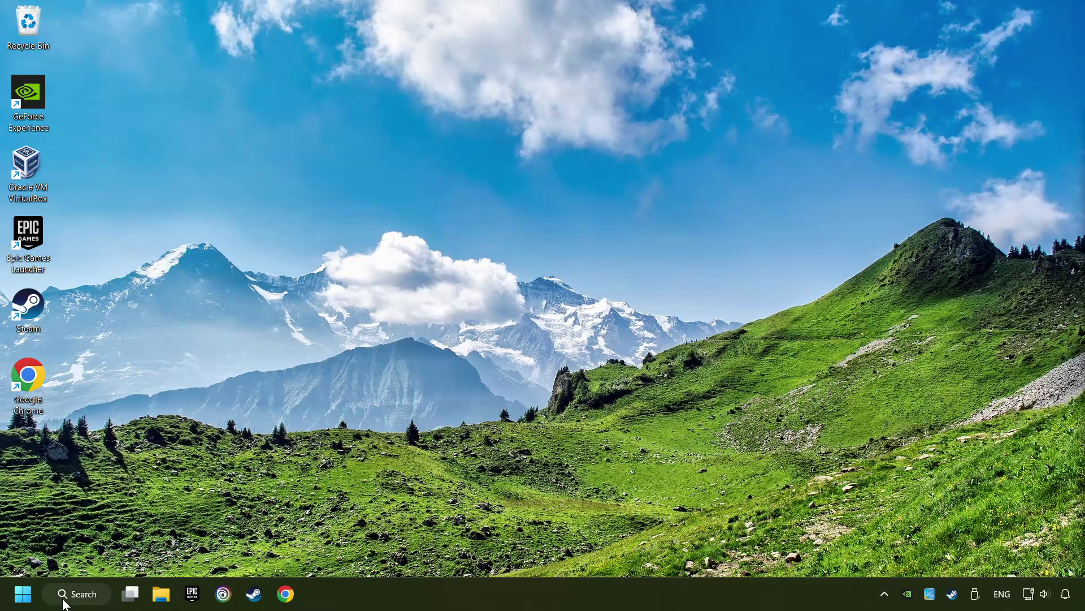
Step: Search 'updates', run a Windows Update check confirming the PC is up to date, then close Settings
click(85, 594)
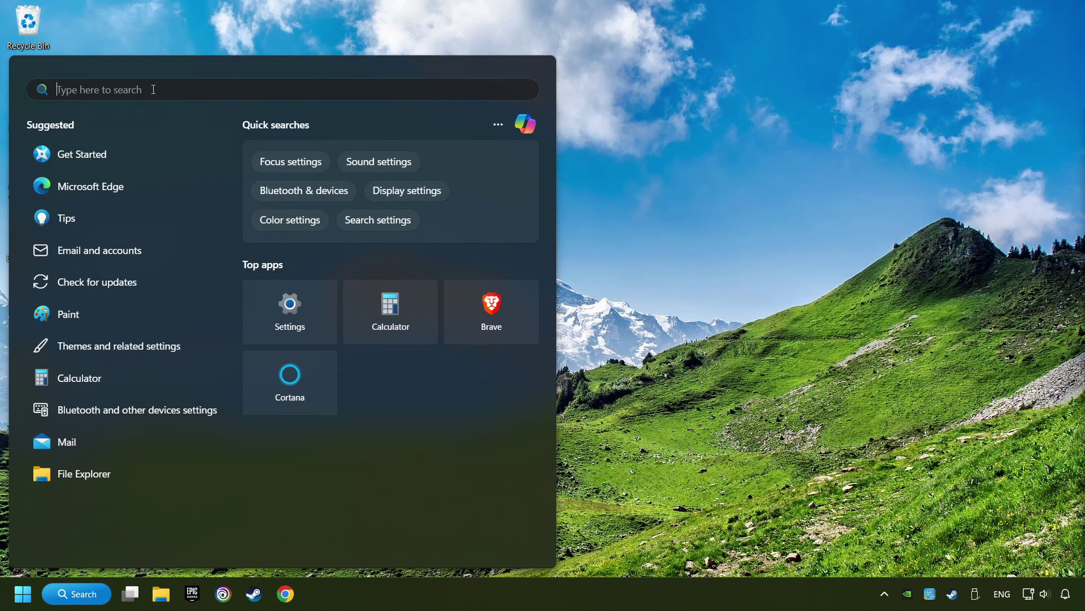
text(updates)
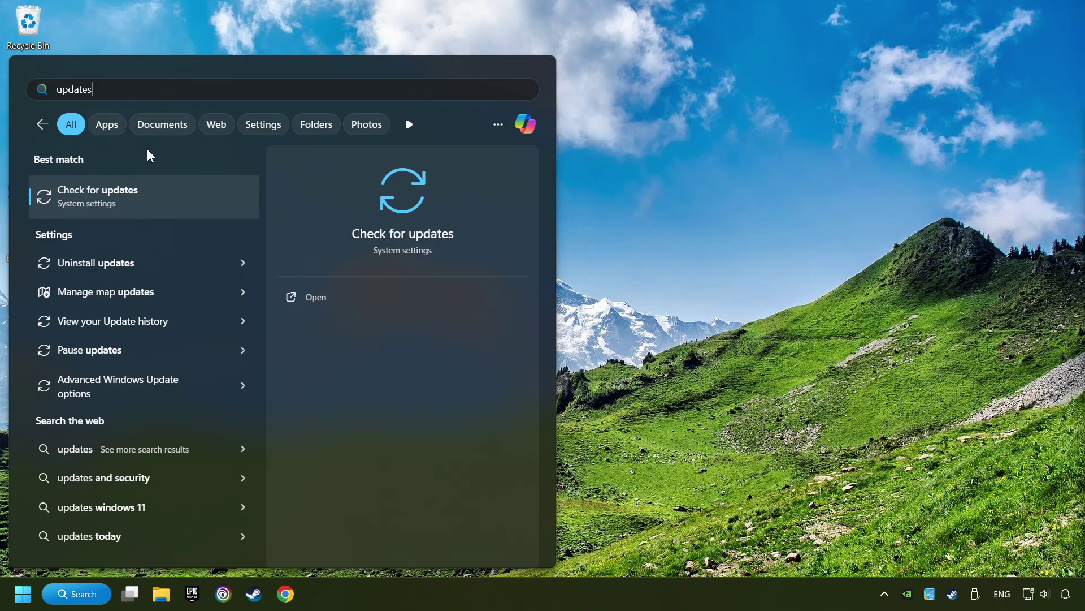
click(205, 198)
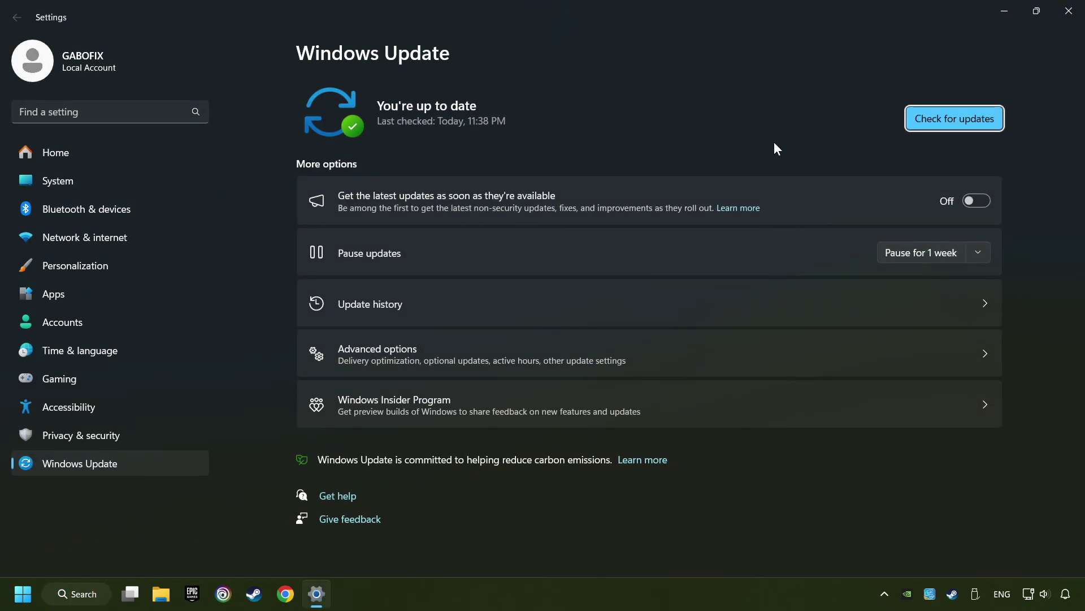
click(966, 123)
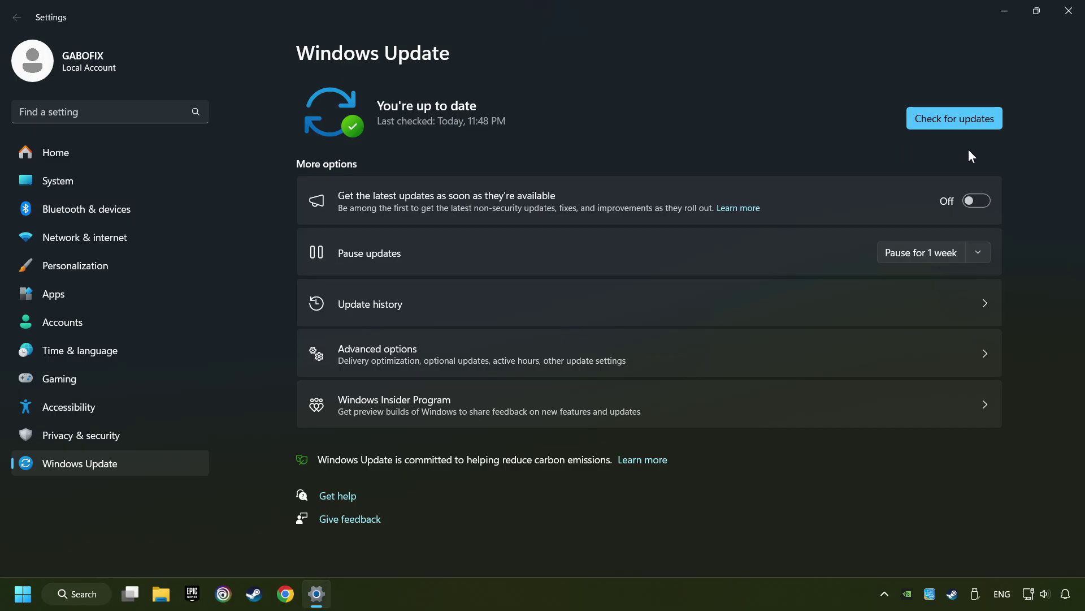
click(1068, 11)
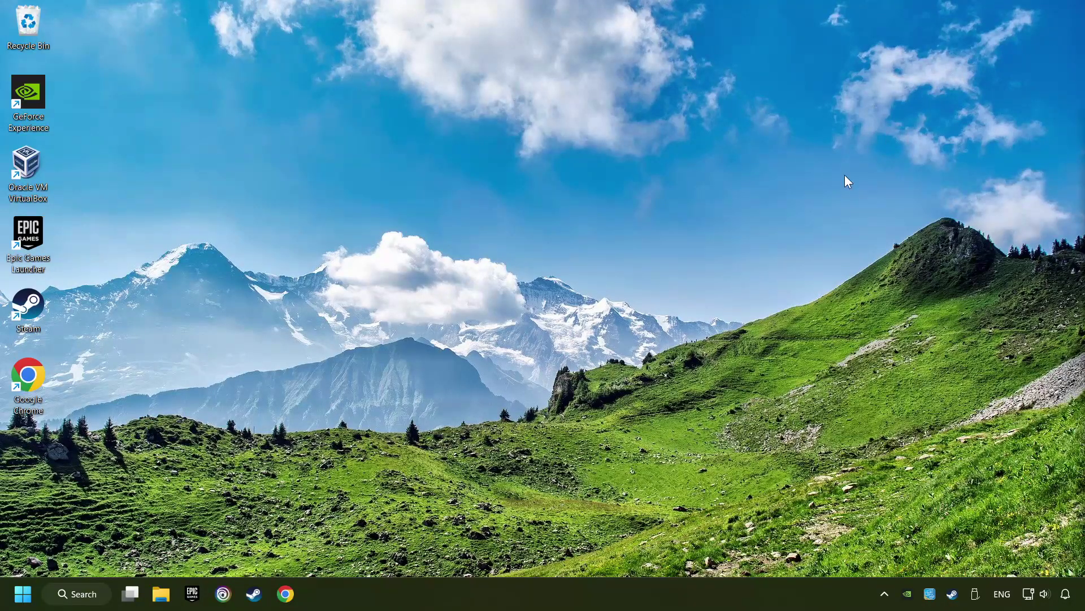
Step: In Task Manager's startup apps, disable Microsoft To Do
right_click(537, 599)
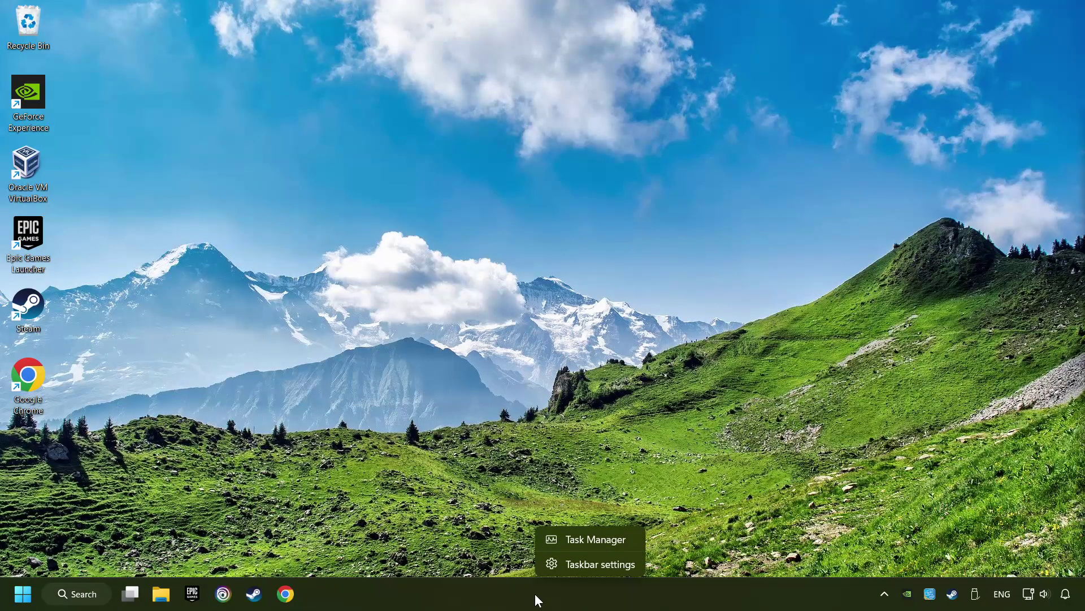
click(621, 540)
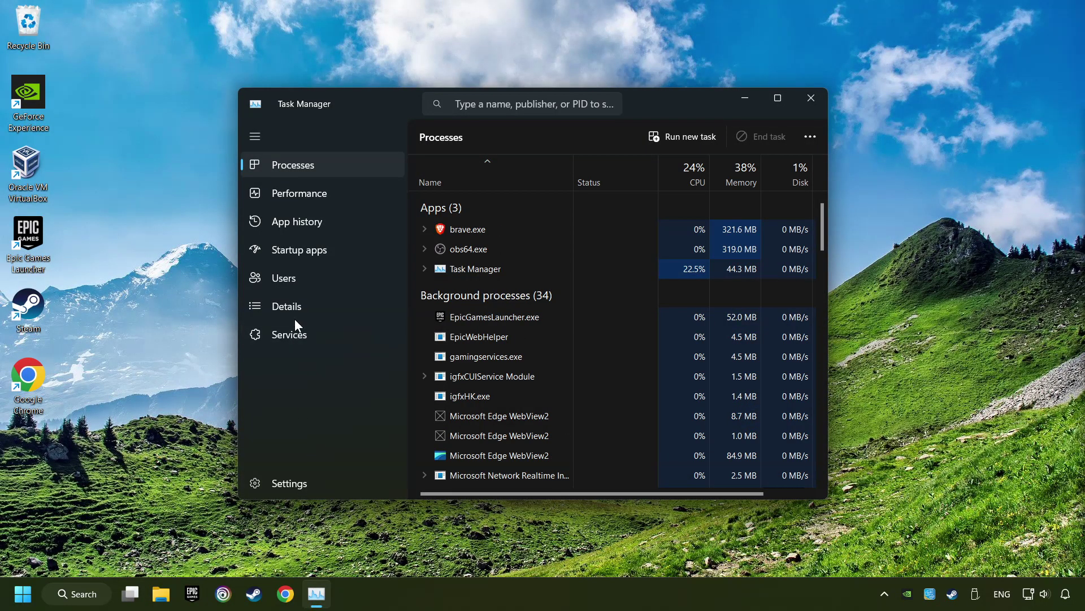
click(350, 253)
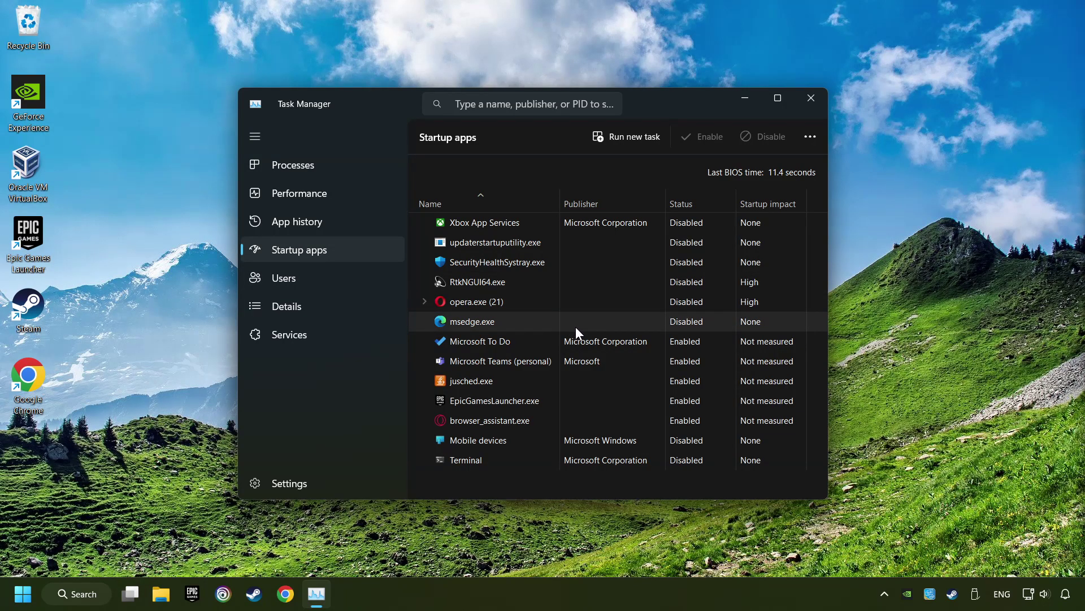
click(589, 341)
click(763, 136)
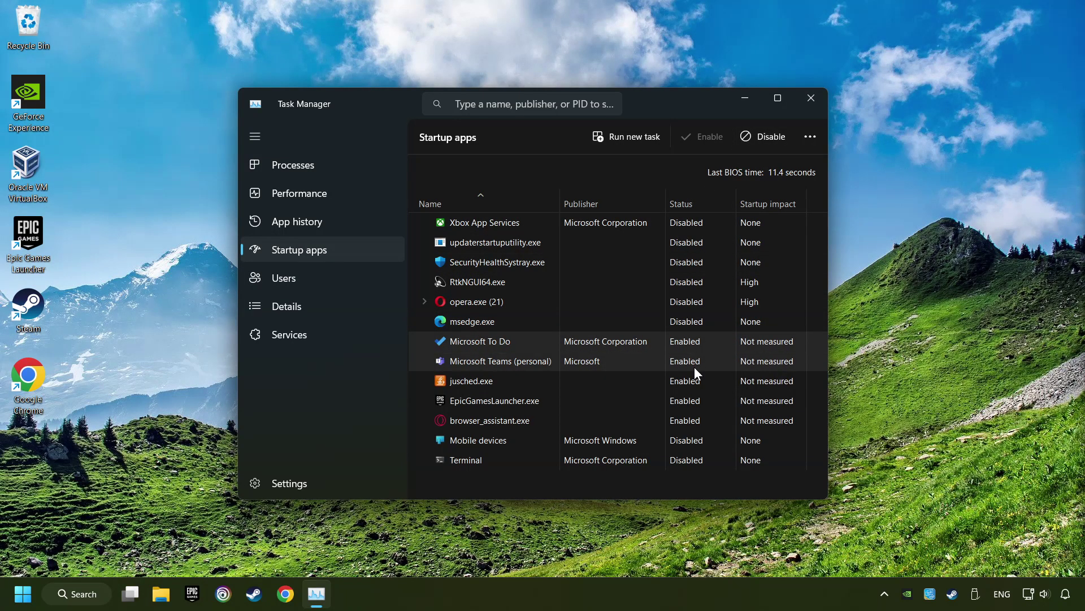
Step: Disable Microsoft Teams, jusched.exe, EpicGamesLauncher.exe and browser_assistant.exe at startup, then close Task Manager
click(694, 363)
click(764, 136)
click(721, 379)
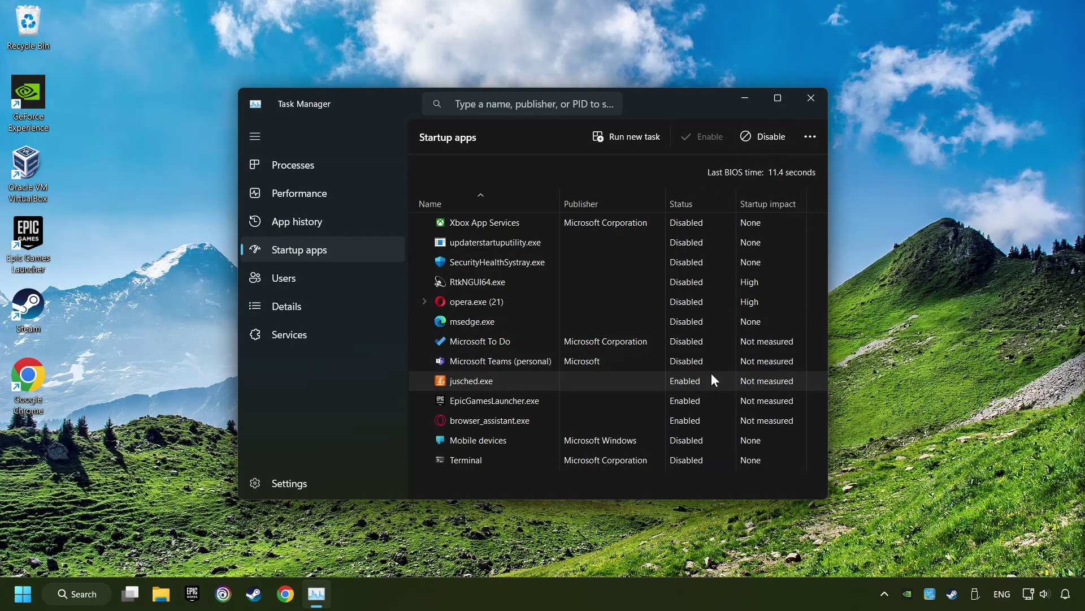
ctrl+click(712, 400)
click(764, 136)
click(728, 420)
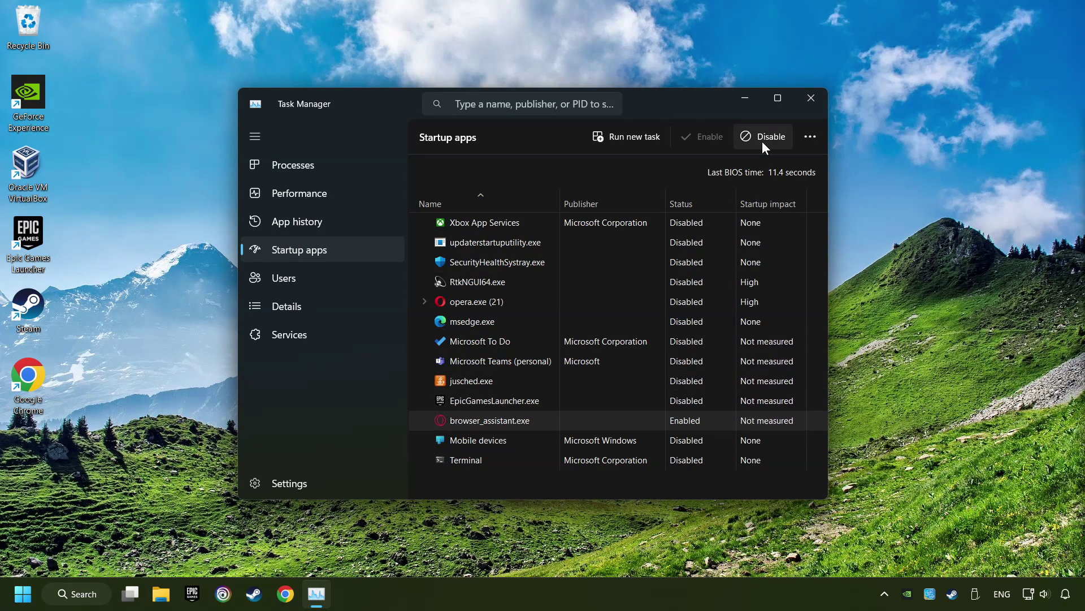
click(762, 141)
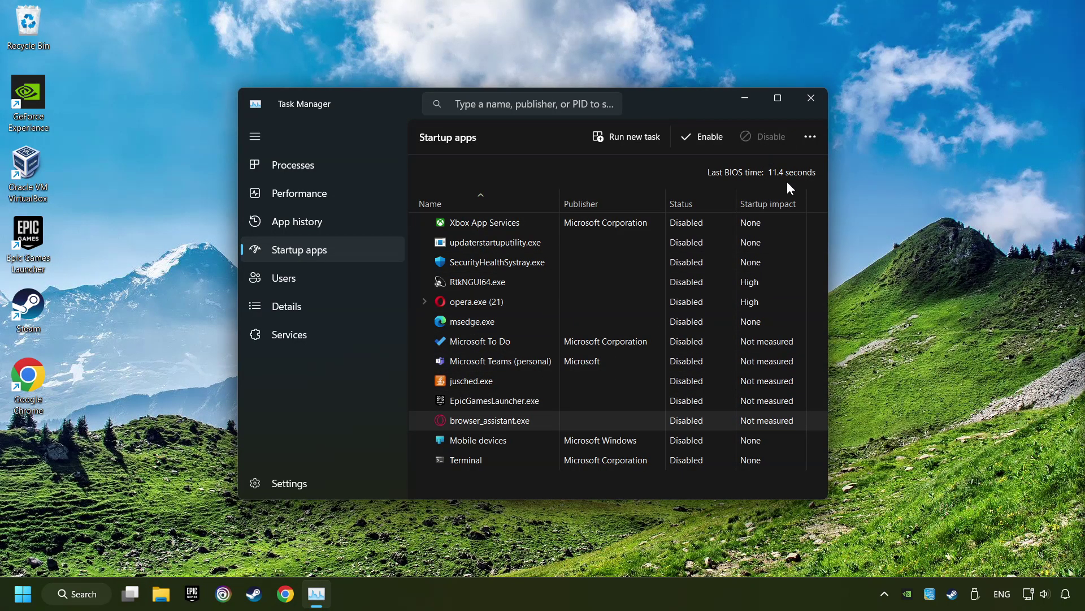
click(806, 96)
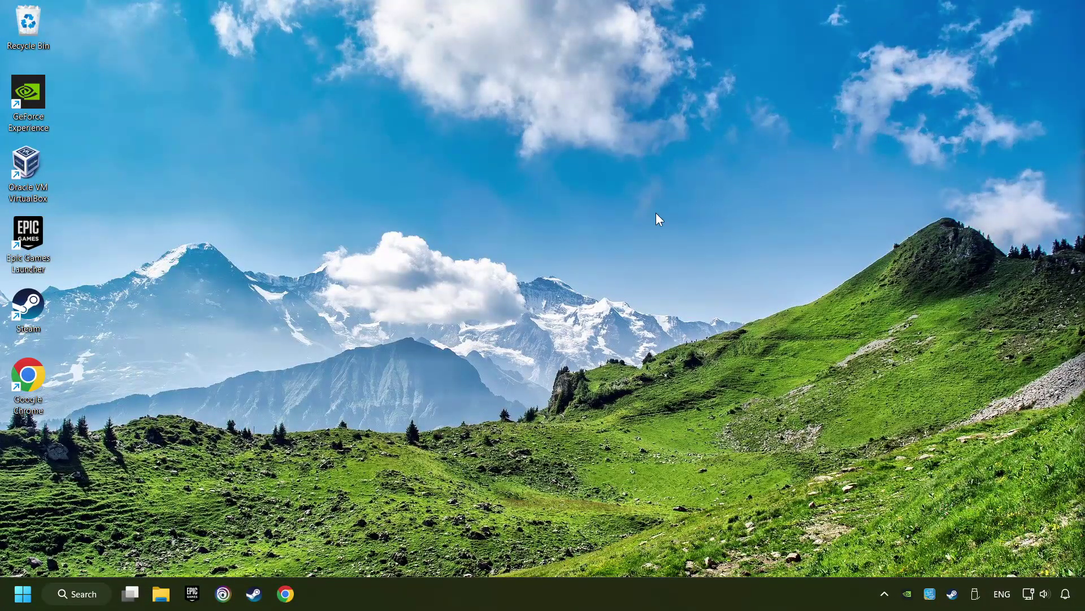
click(82, 600)
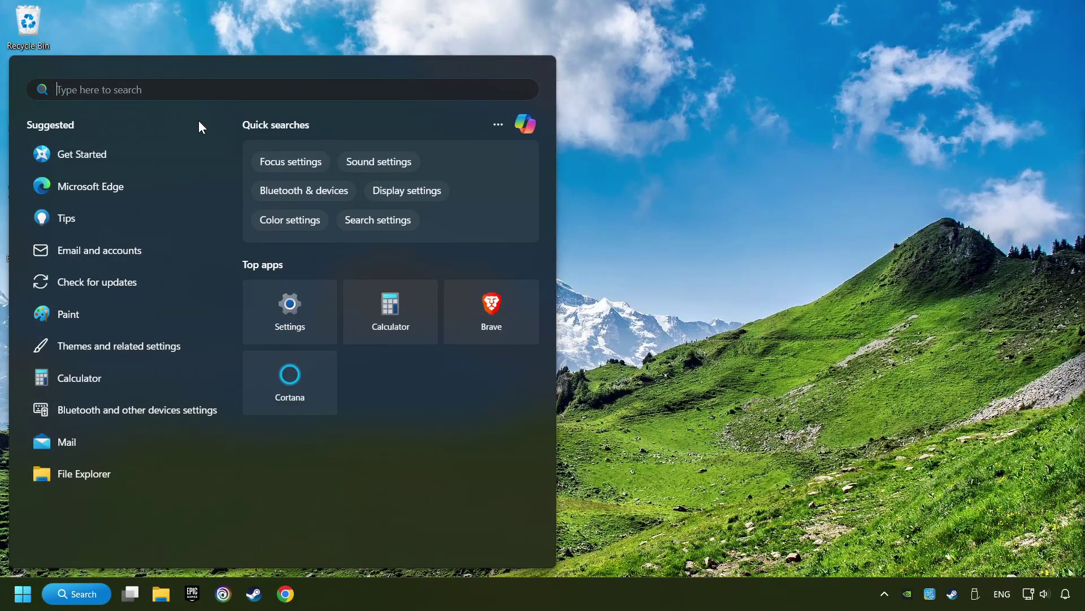
text(whatsapp webindows se)
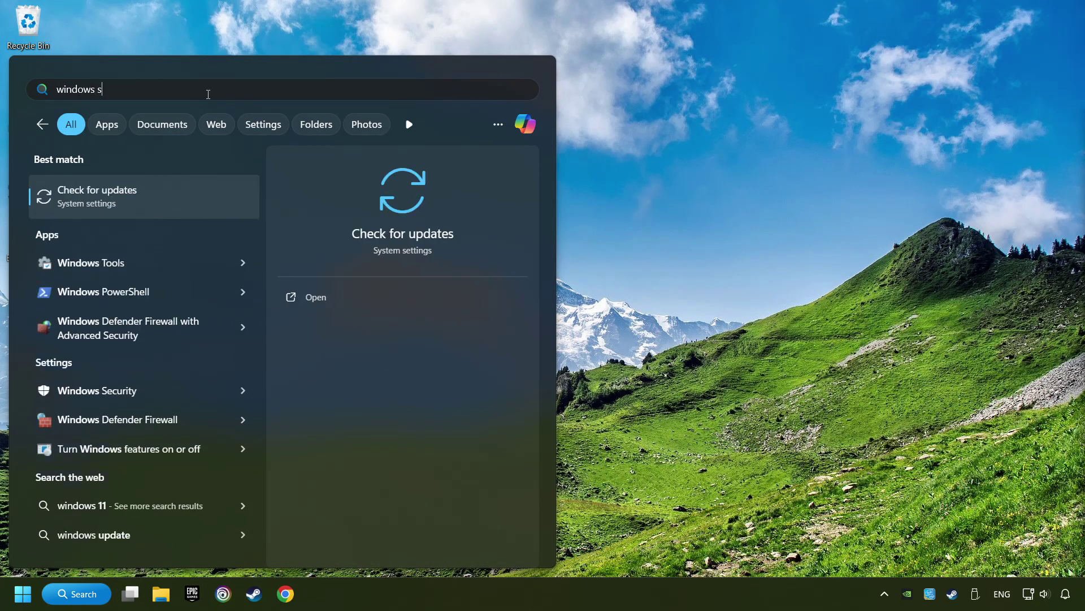
text(curity)
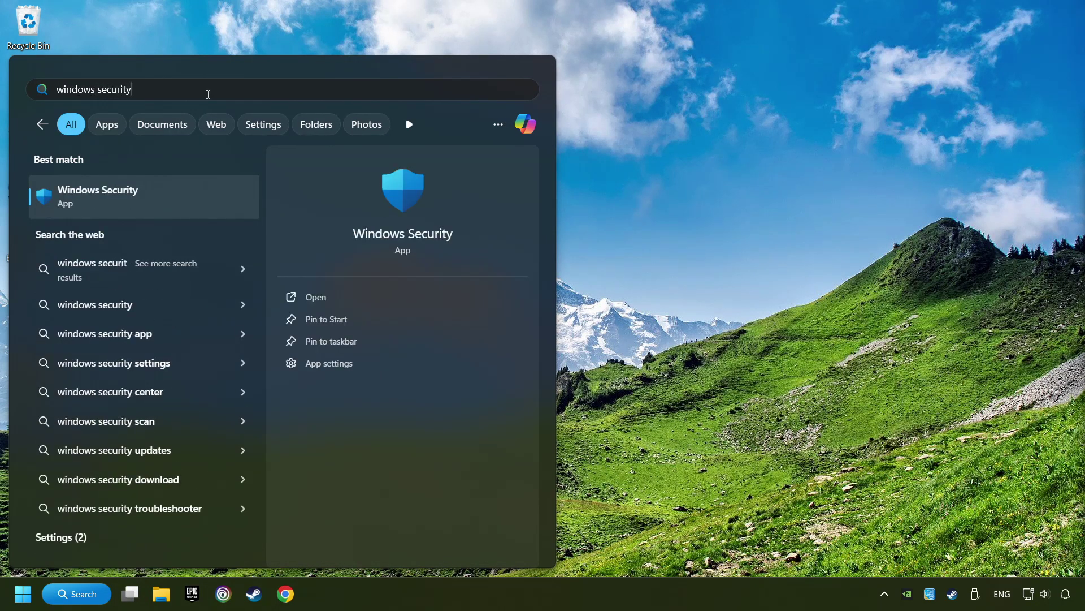
click(218, 201)
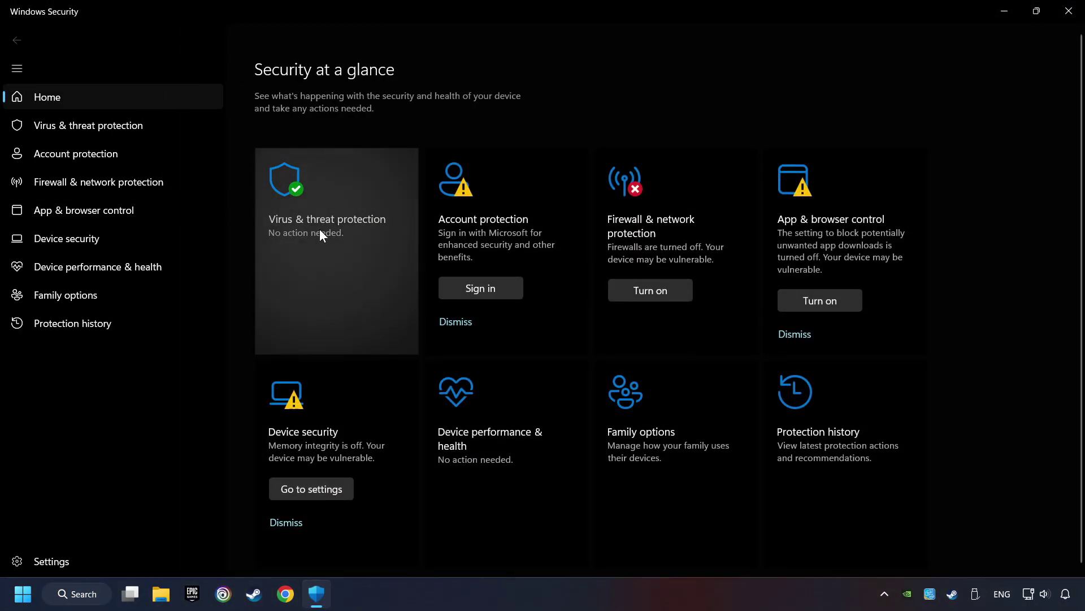
click(352, 246)
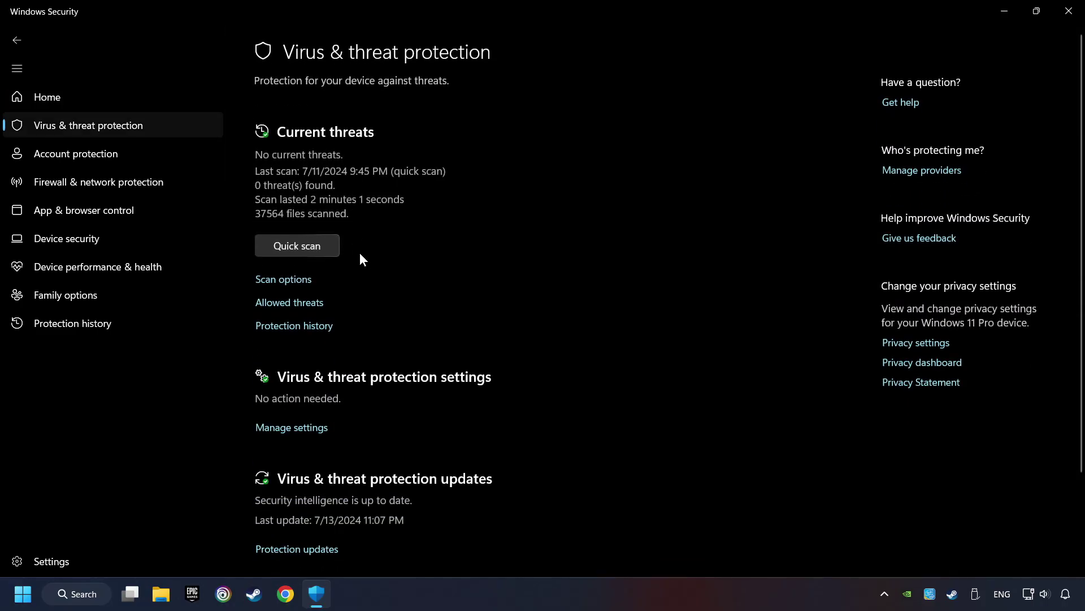
scroll(369, 279, down, 2)
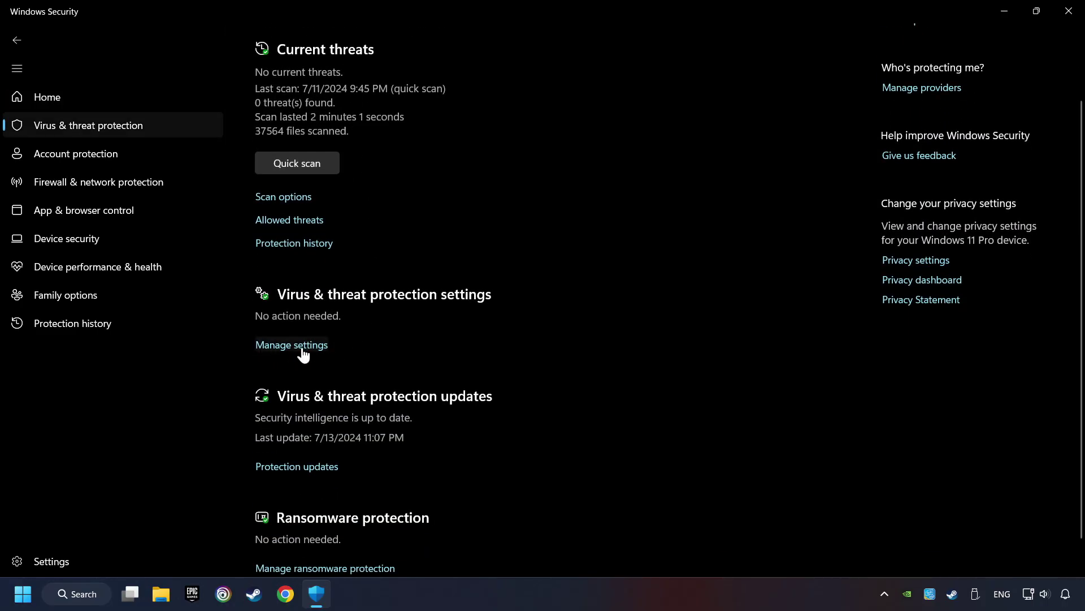
click(292, 346)
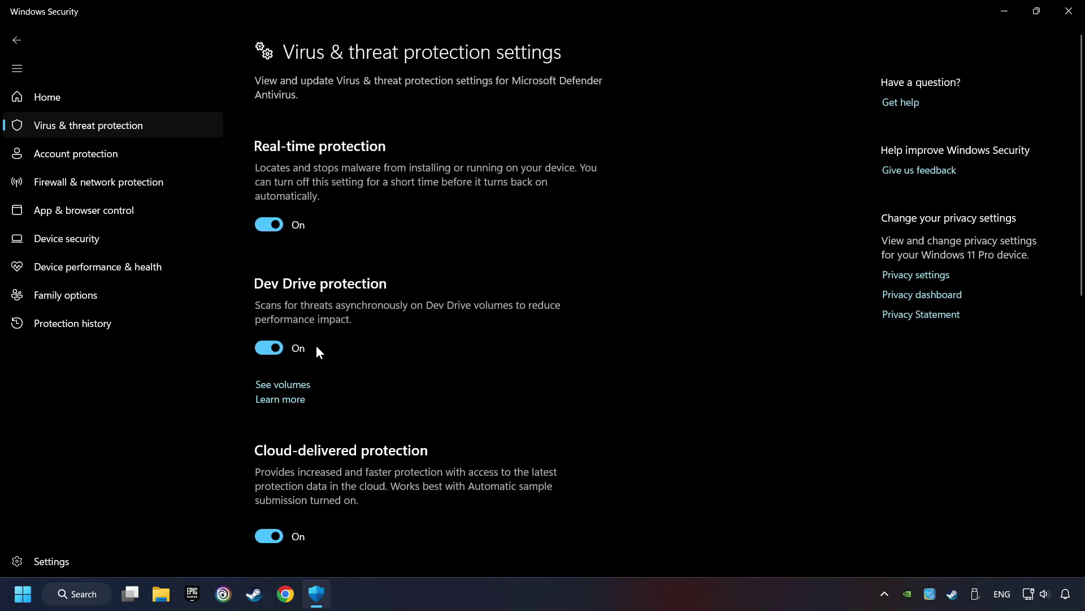
scroll(399, 351, down, 8)
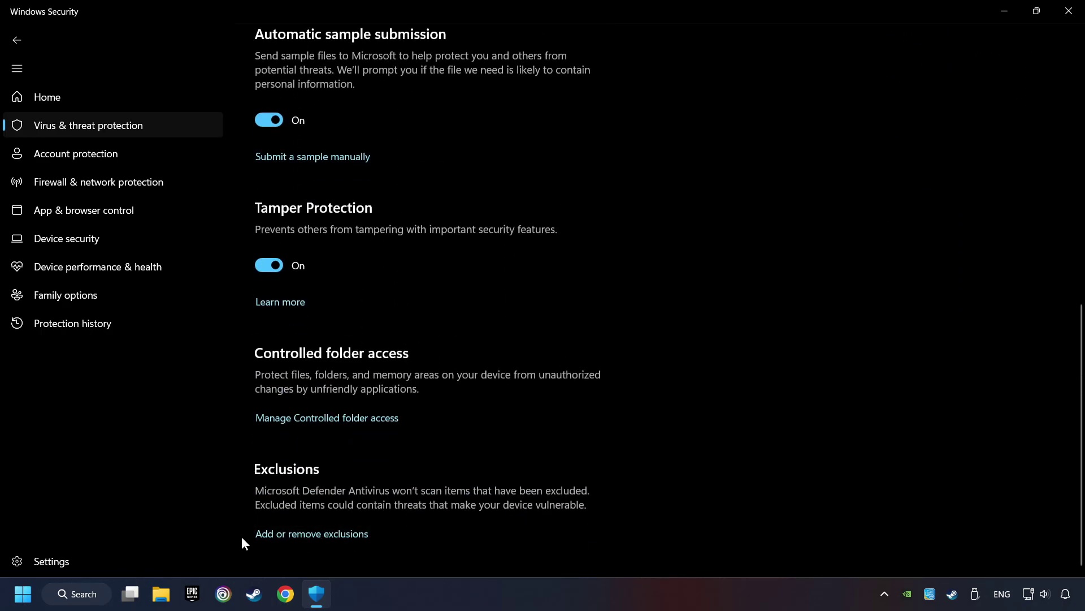
click(329, 534)
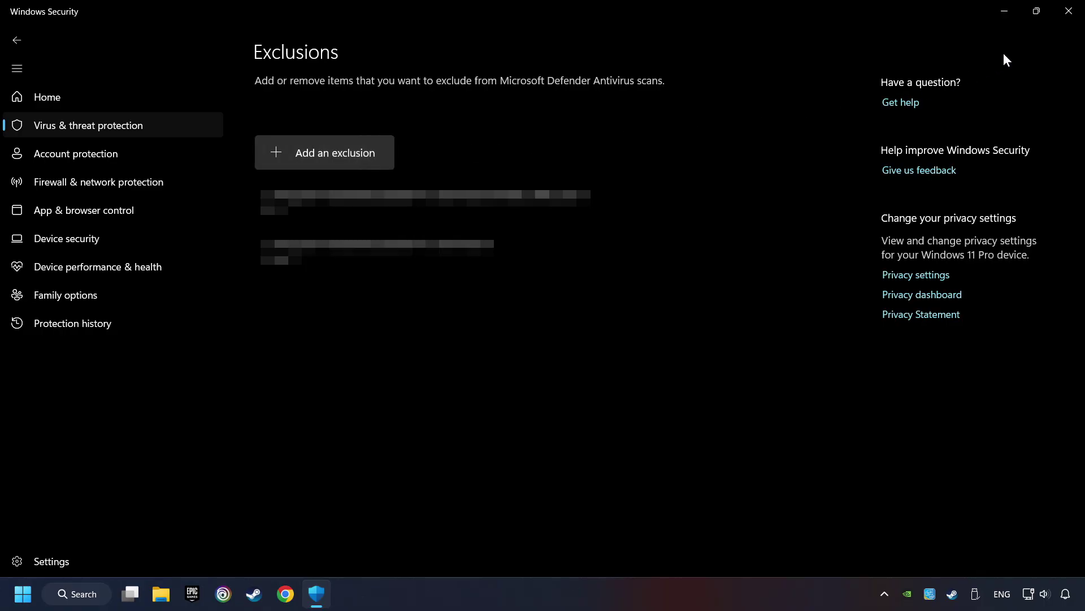
click(1067, 17)
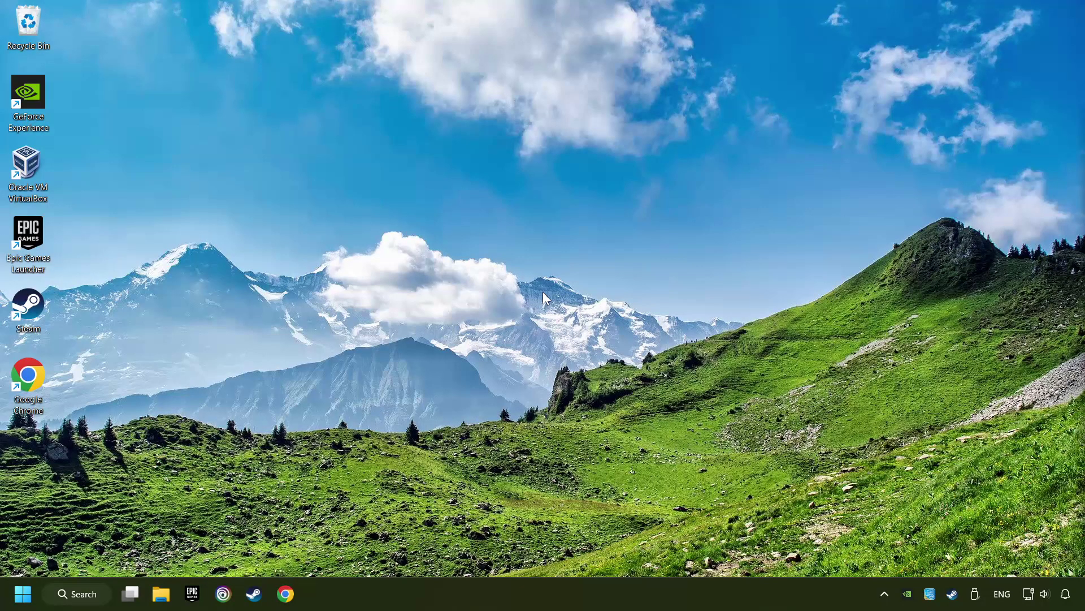
Step: Allow GAME.exe through Windows Defender Firewall on Private and Public networks and save
click(90, 594)
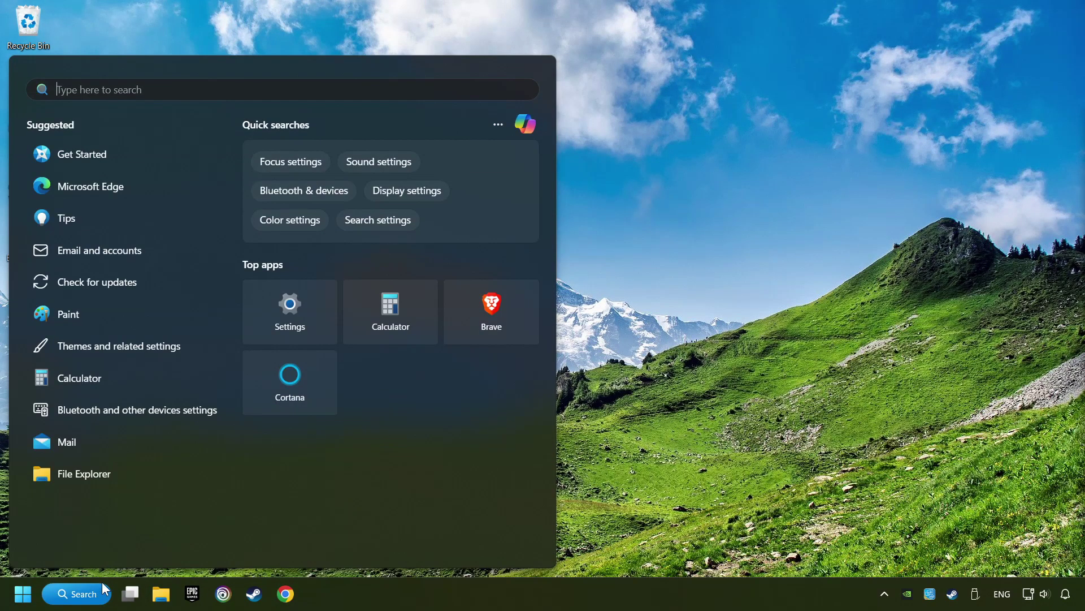
text(firewall)
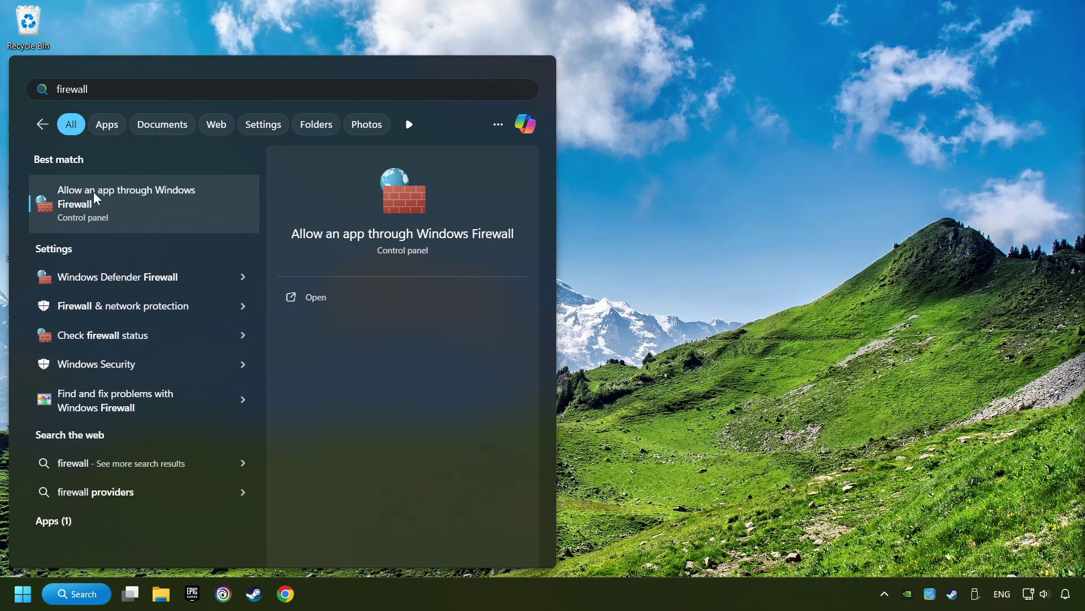
click(225, 196)
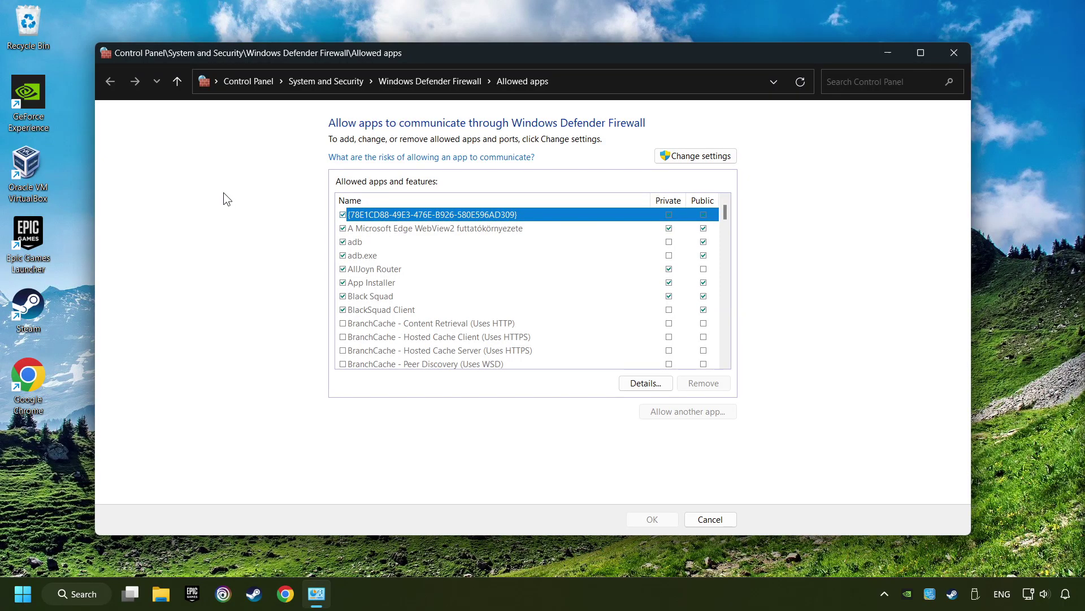
click(714, 161)
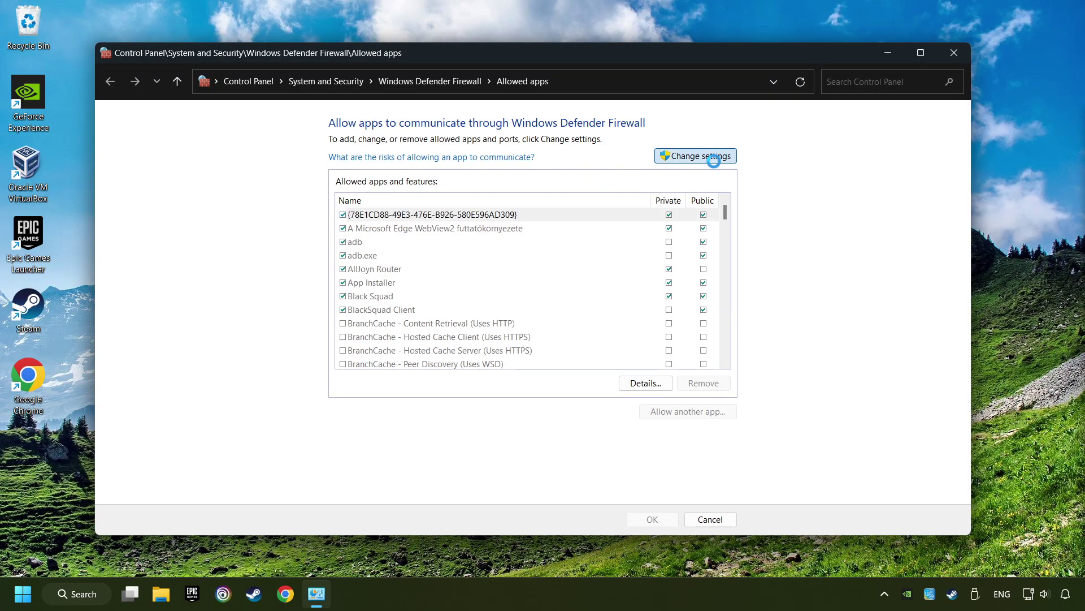
mouse_move(725, 215)
mouse_down()
mouse_move(718, 270)
mouse_move(711, 229)
mouse_up()
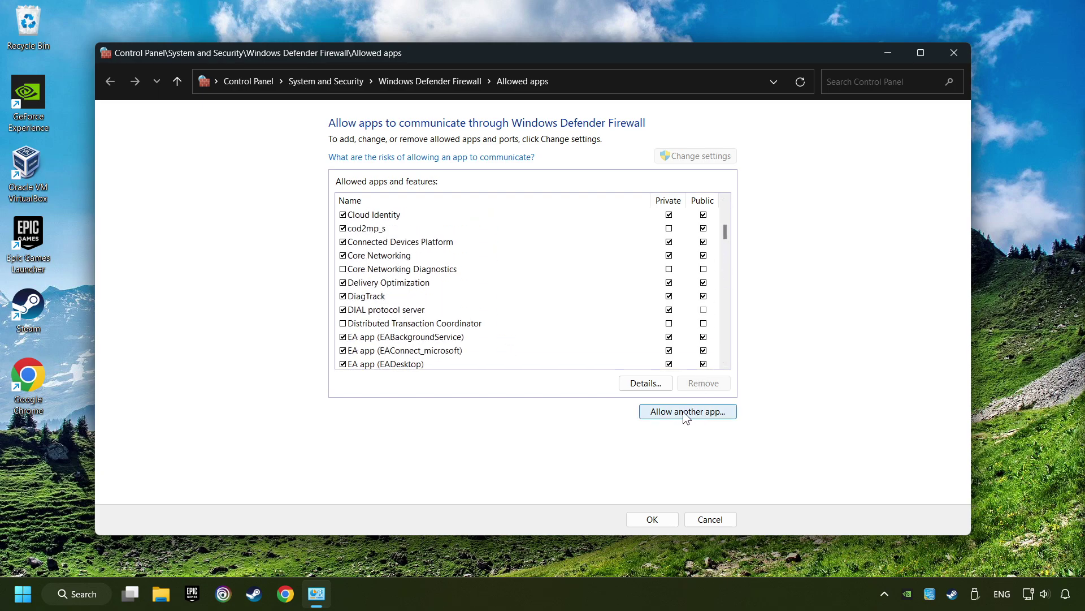
scroll(726, 234, down, 6)
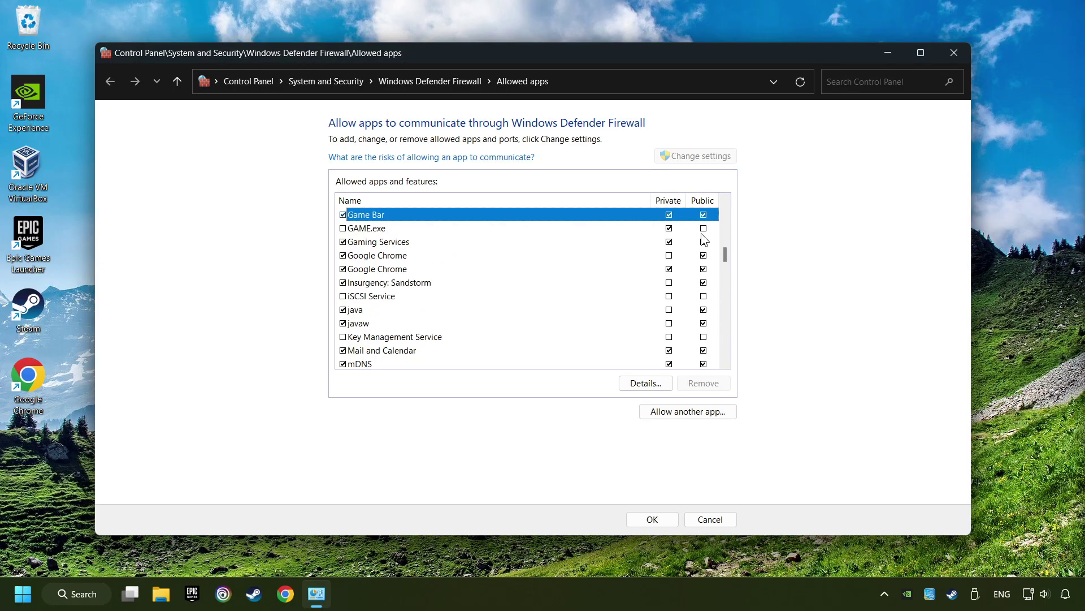
click(702, 231)
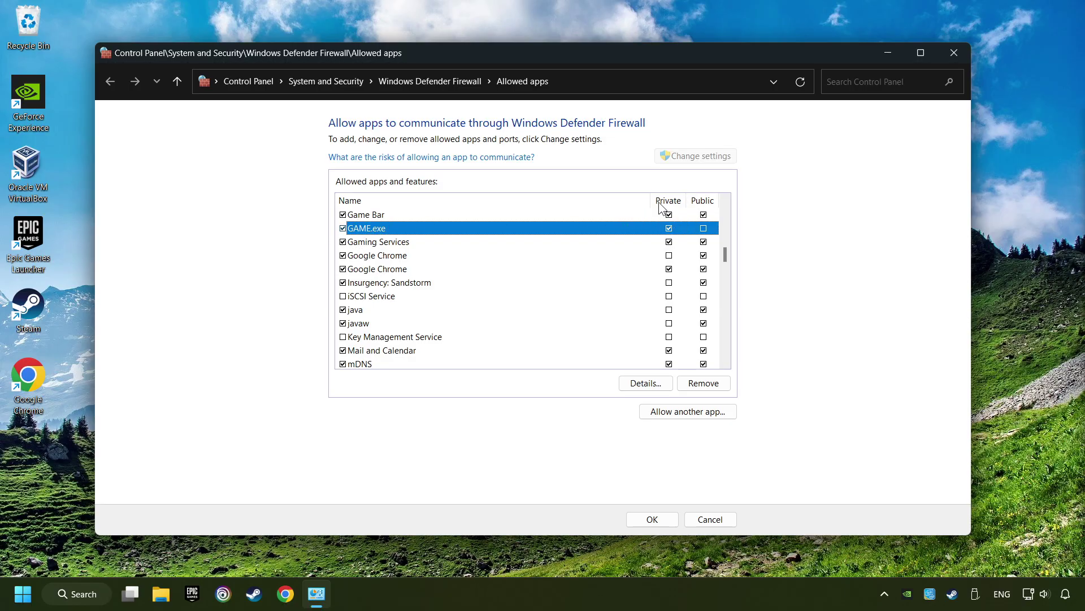
click(703, 228)
click(669, 228)
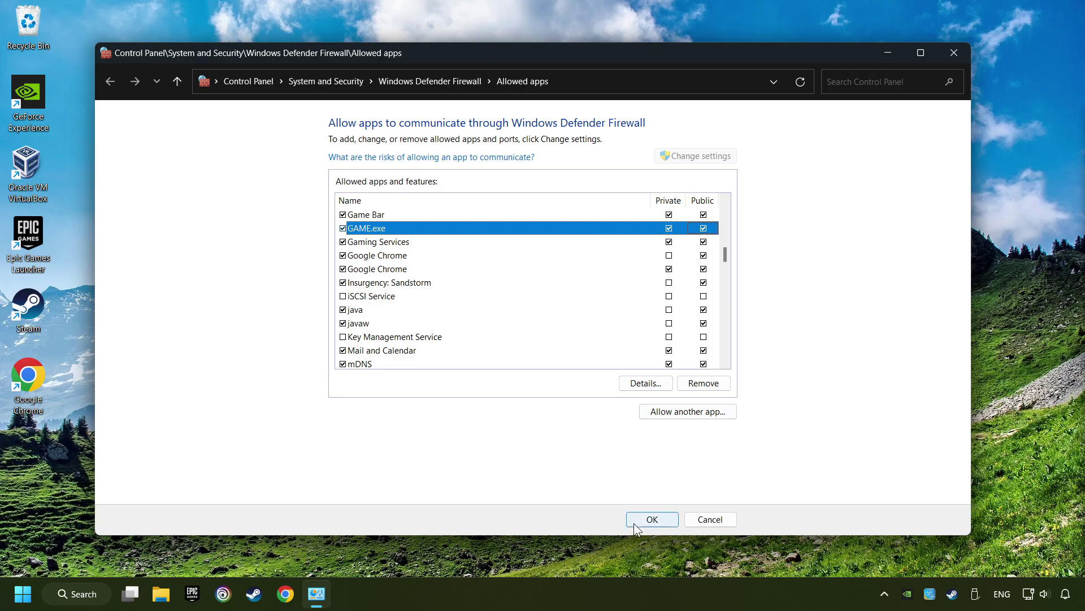
click(653, 519)
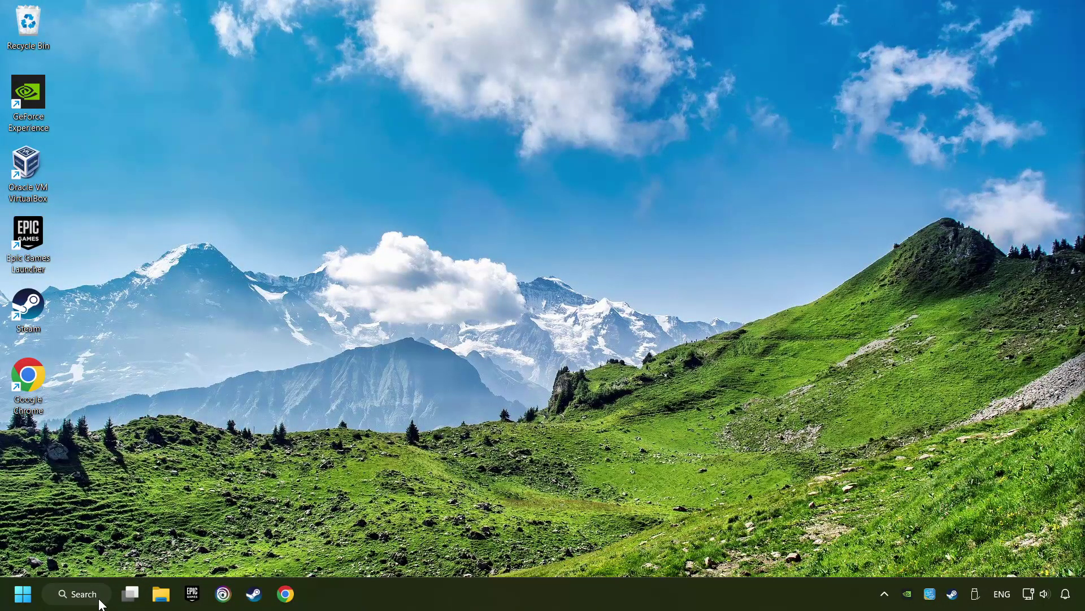
Step: Launch Command Prompt as administrator from a 'cmd' search and center its window
click(79, 594)
text(cmd)
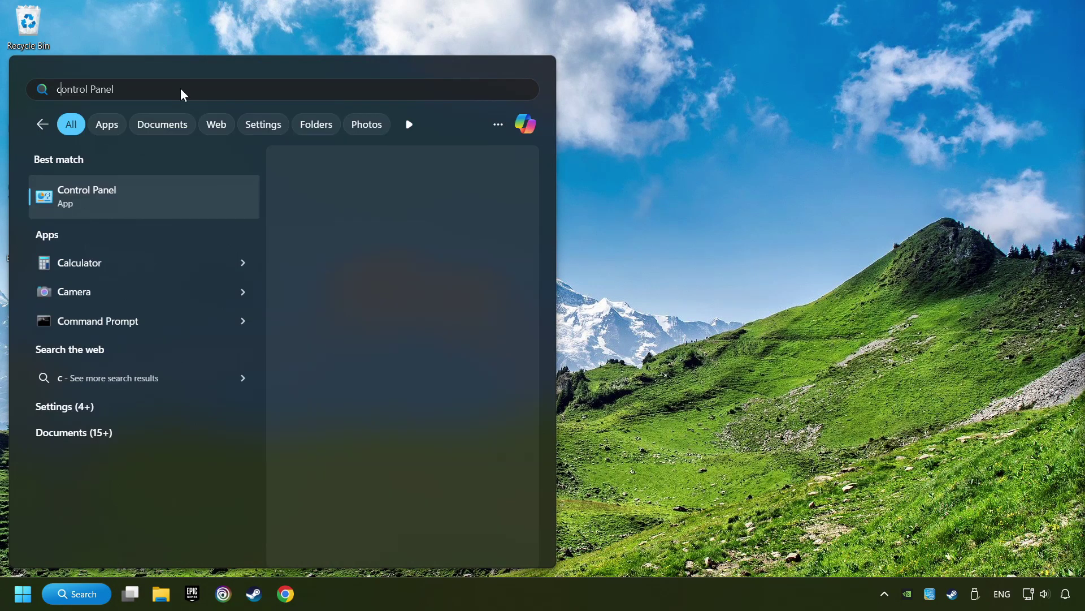
right_click(212, 201)
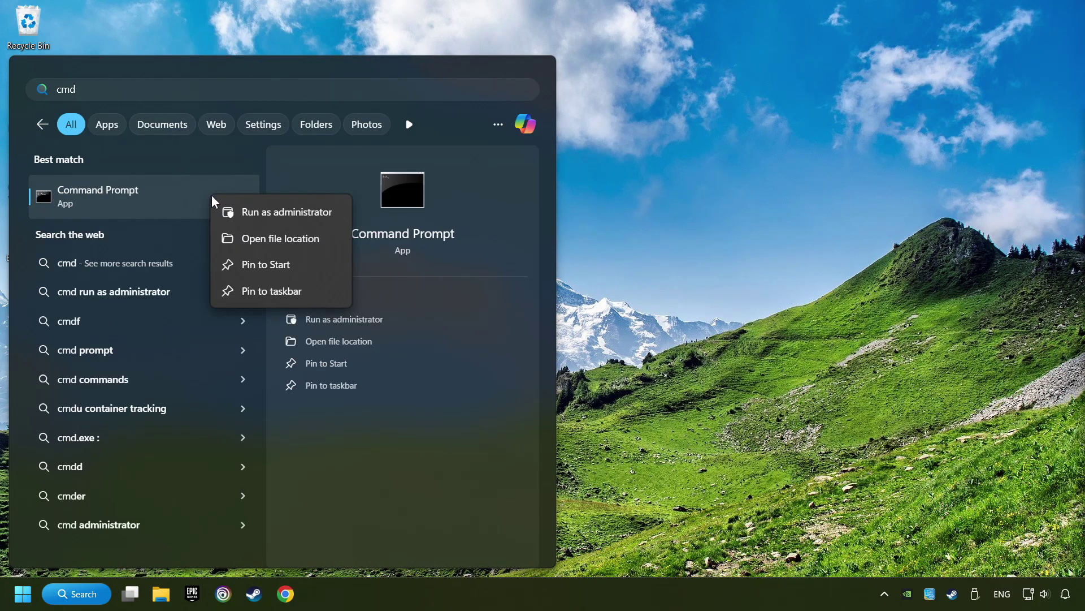
click(272, 212)
drag(267, 108, 390, 118)
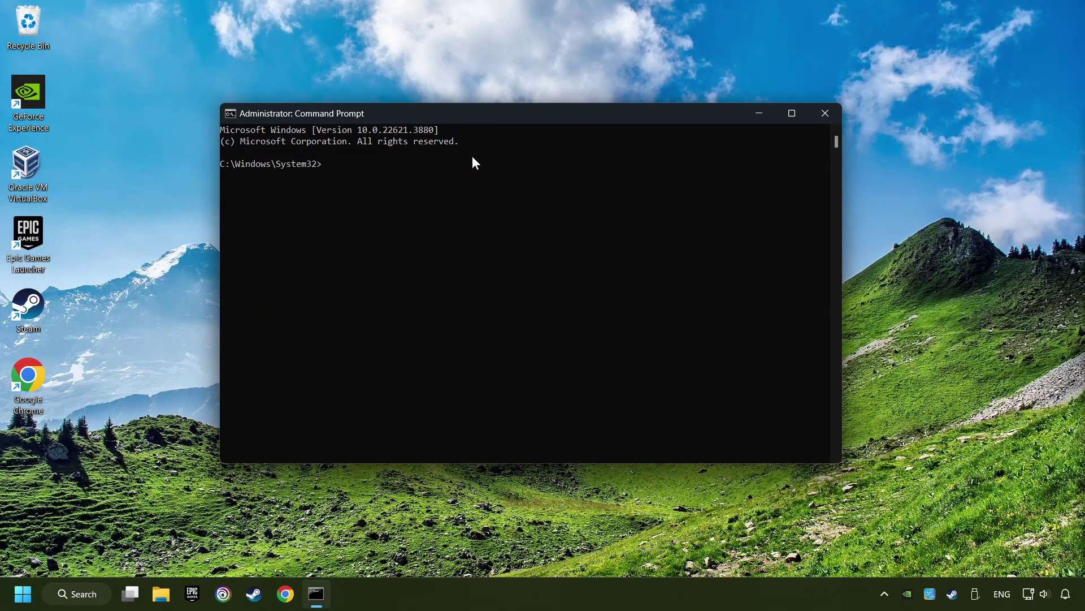
Step: Run sfc /scannow at the administrator prompt to begin the system file scan
text(sfc /scannow)
key(Return)
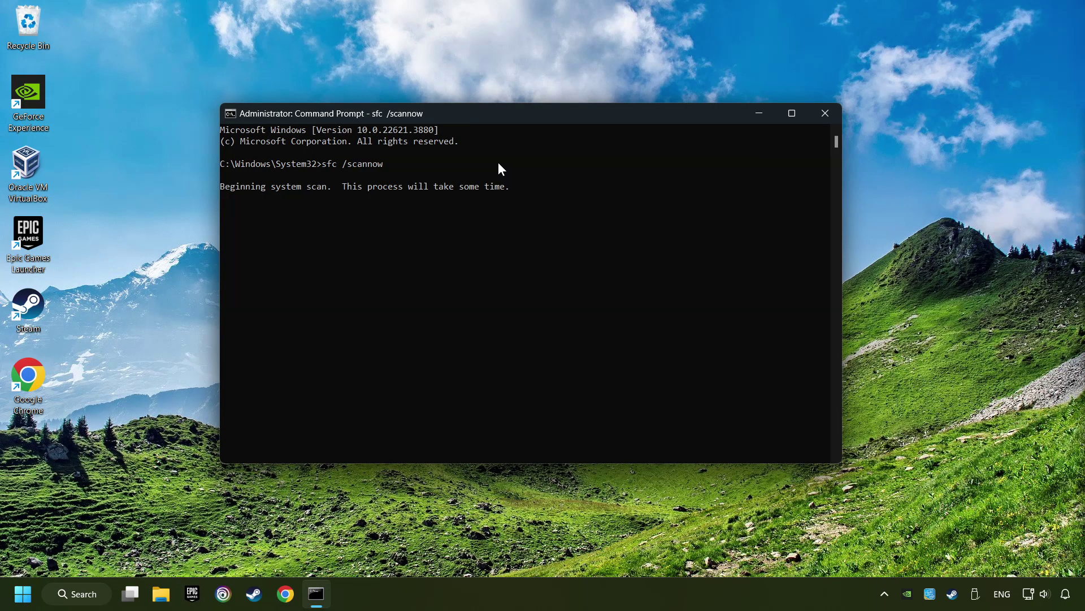